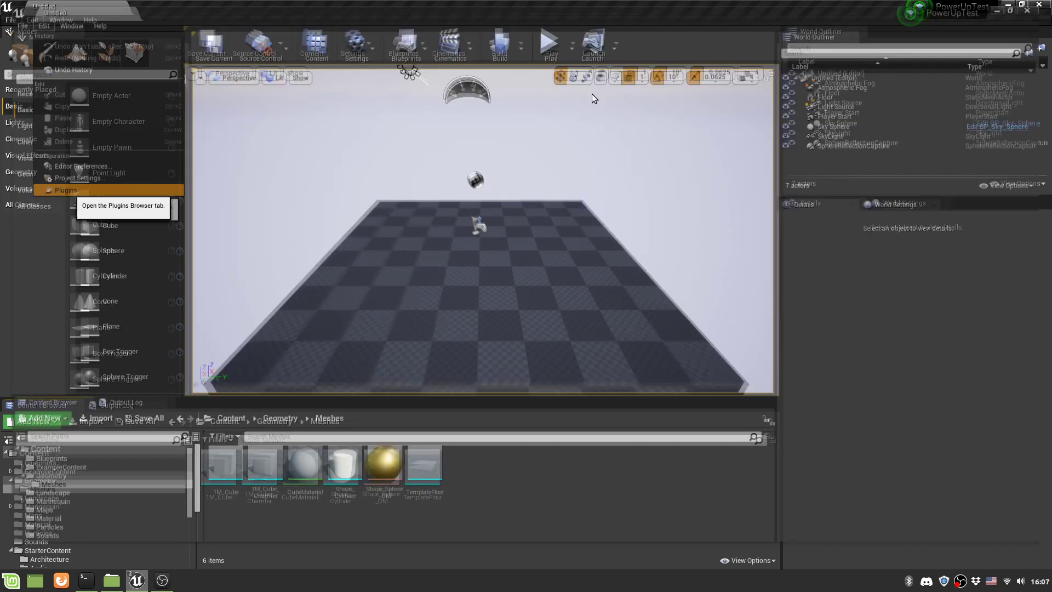
Step: Search the plugins for "apex" to check the Apex Destruction plugin, and close the plugin browser
{"action": "left_click", "coordinate": [696, 22]}
{"action": "type", "text": "apex"}
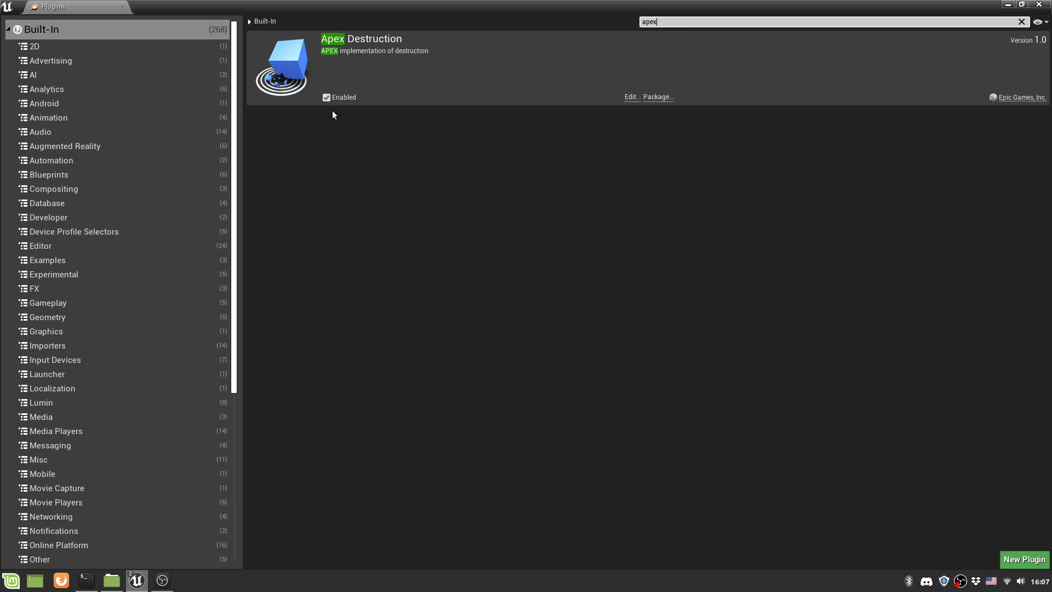
{"action": "left_click", "coordinate": [1043, 5]}
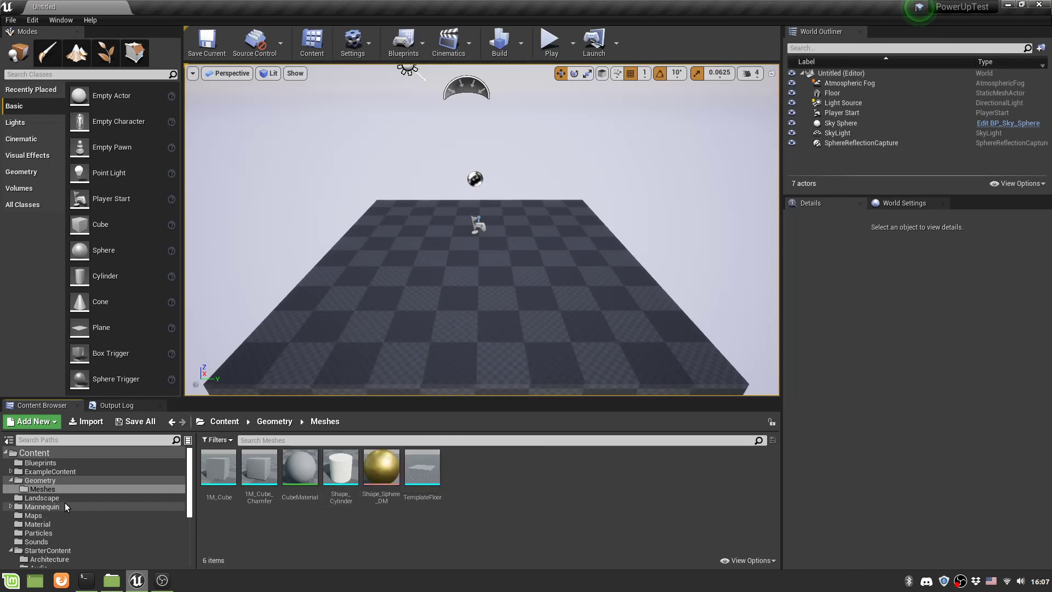
Step: Create a destructible mesh from the Shape_Cylinder static mesh
{"action": "left_click", "coordinate": [341, 470]}
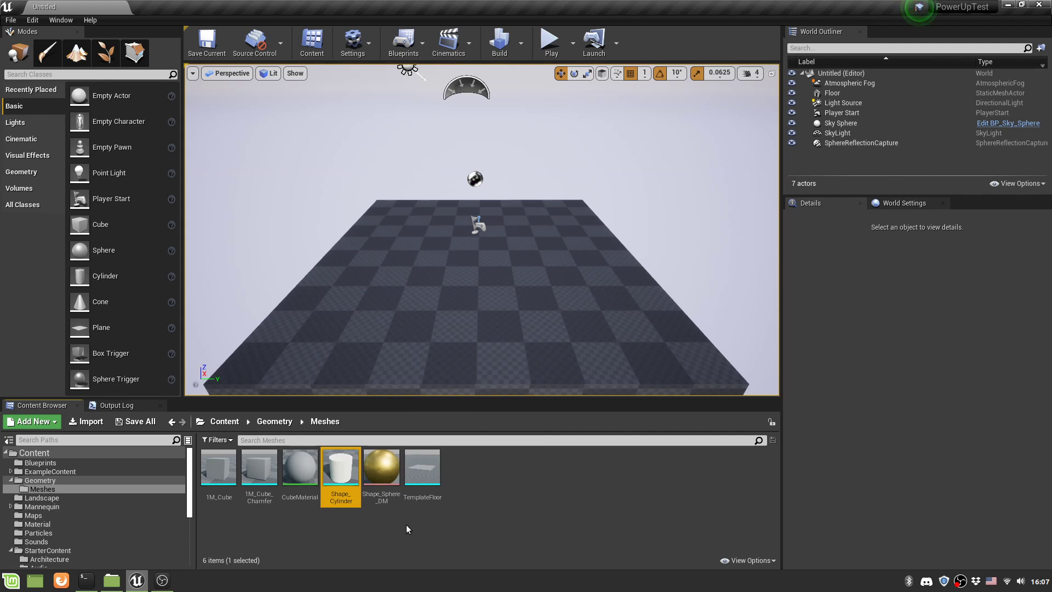
{"action": "right_click", "coordinate": [344, 477]}
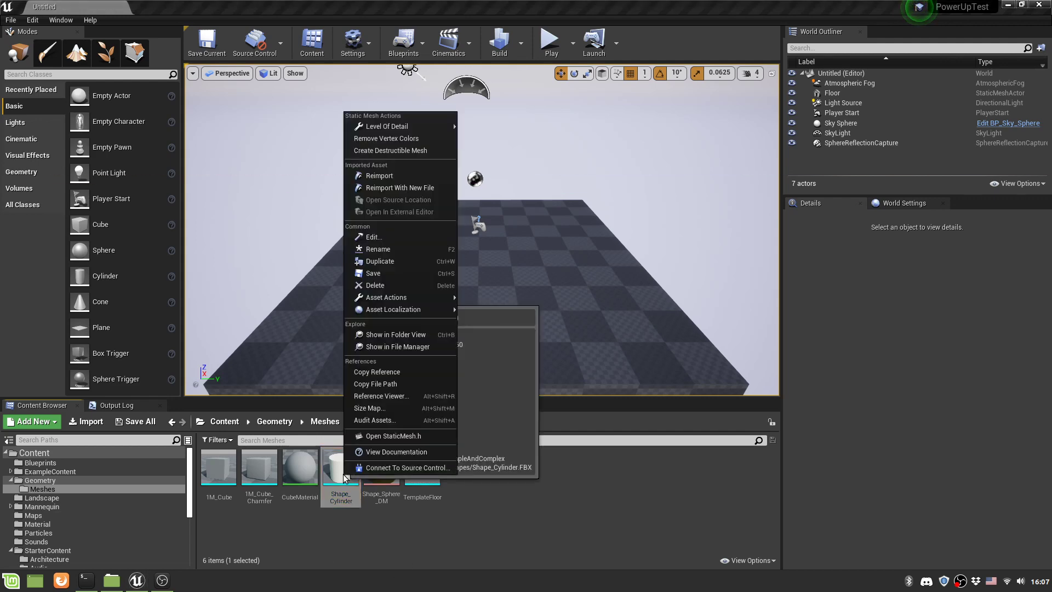
{"action": "left_click", "coordinate": [406, 150]}
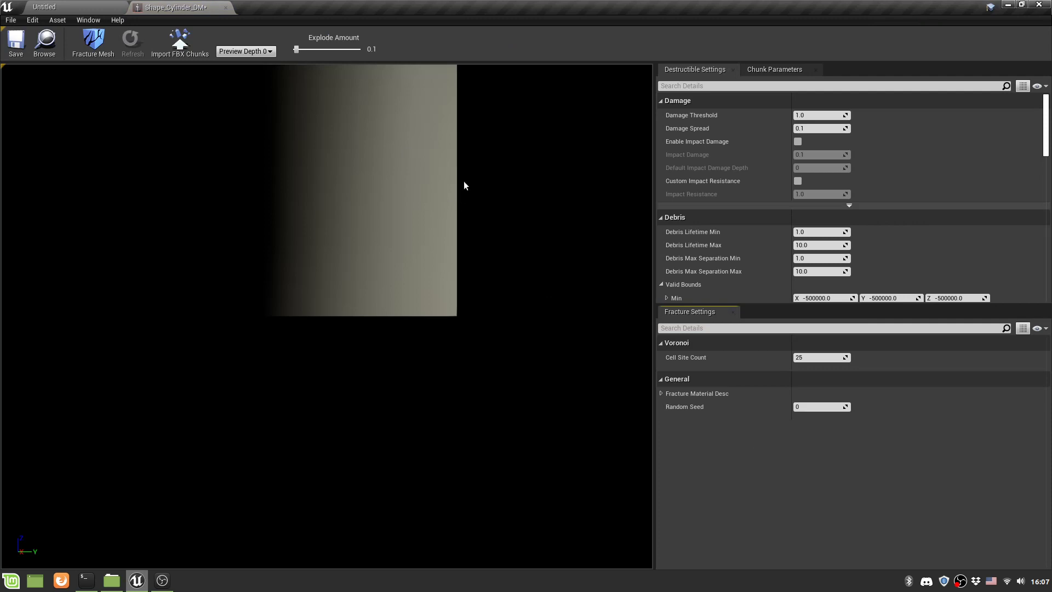
Step: Select the whole cylinder at Preview Depth 0 and fracture the mesh with a cell site count of 25
{"action": "right_click_drag", "start_coordinate": [326, 316], "coordinate": [446, 109]}
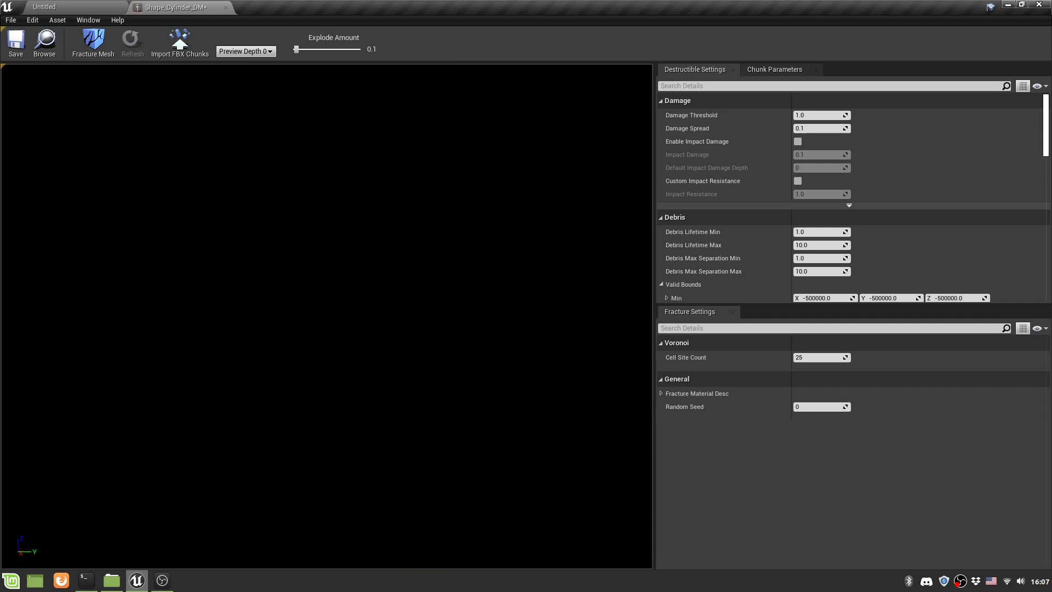
{"action": "middle_click_drag", "start_coordinate": [445, 211], "coordinate": [446, 279]}
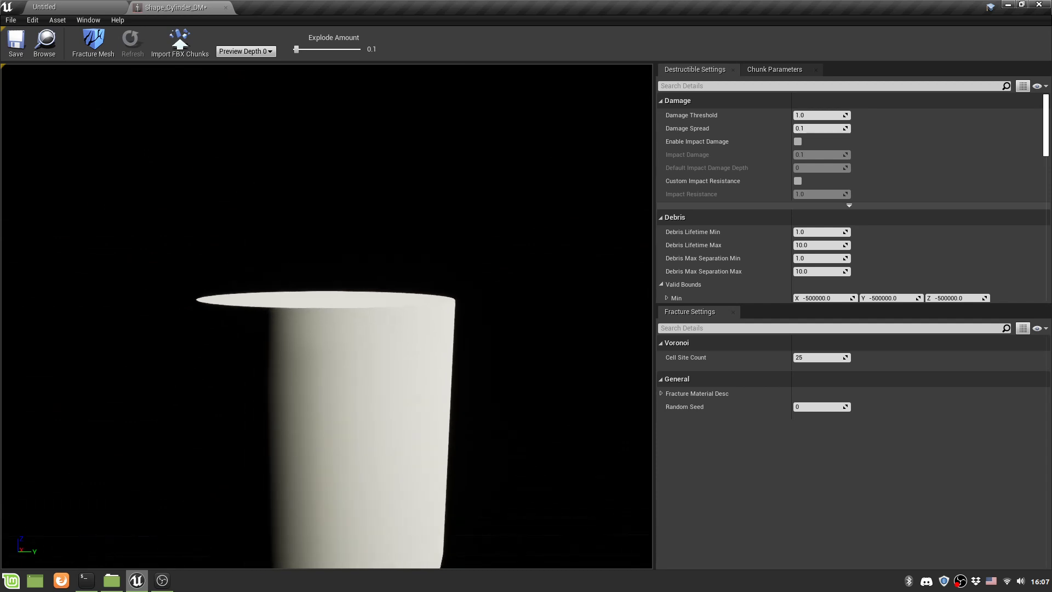
{"action": "middle_click_drag", "start_coordinate": [446, 279], "coordinate": [391, 344]}
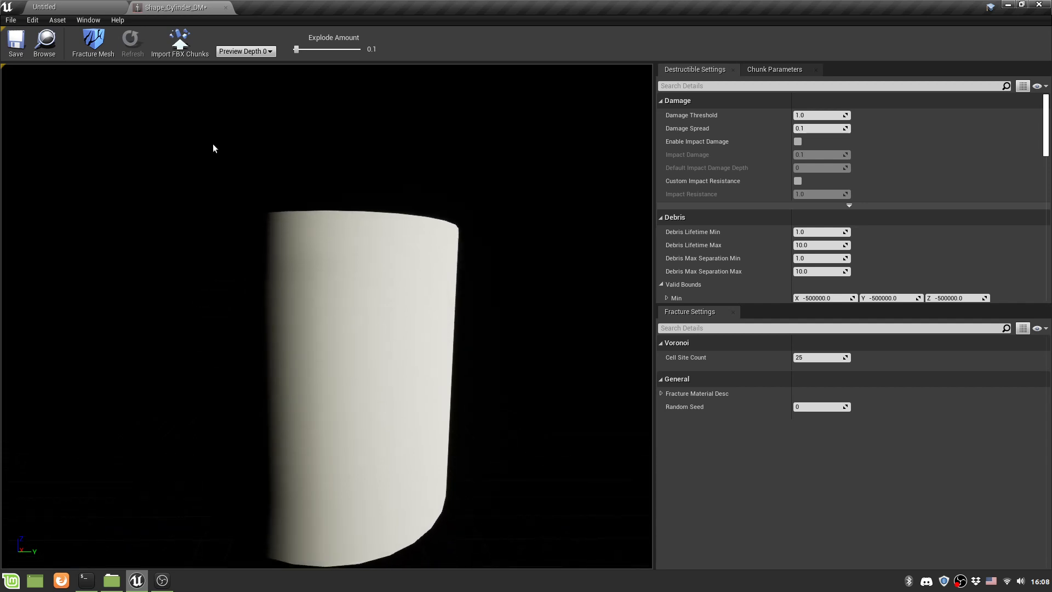
{"action": "left_click", "coordinate": [231, 54]}
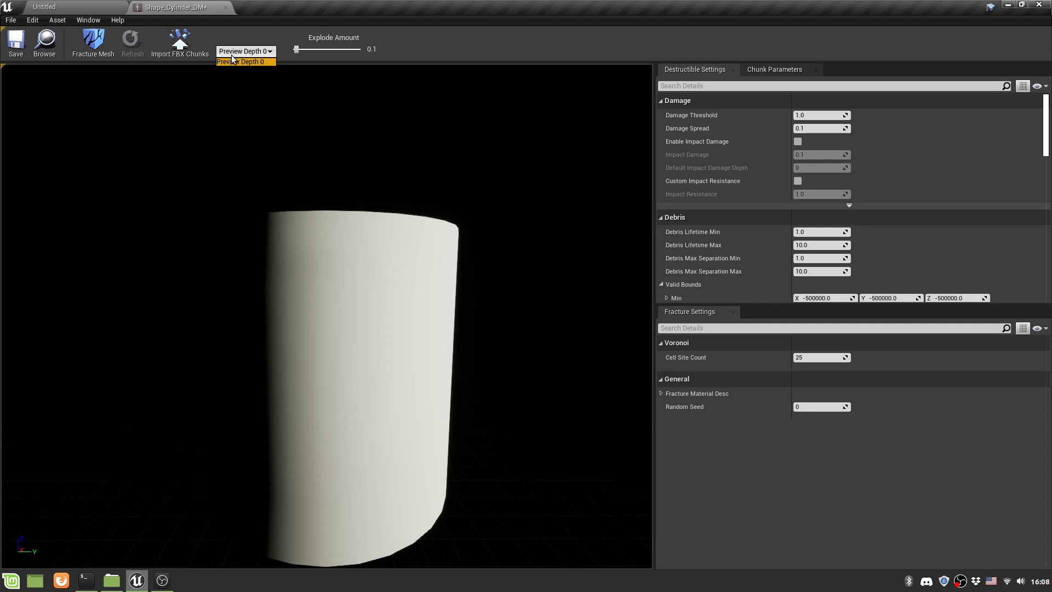
{"action": "left_click", "coordinate": [263, 62]}
{"action": "left_click", "coordinate": [356, 311]}
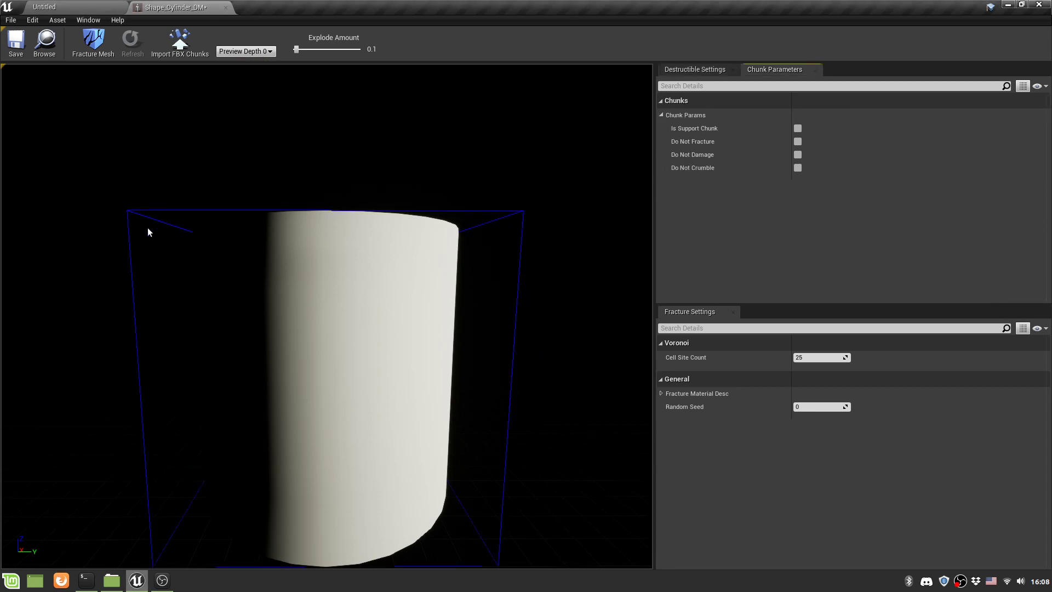
{"action": "scroll", "coordinate": [406, 464], "scroll_direction": "down", "scroll_amount": 5}
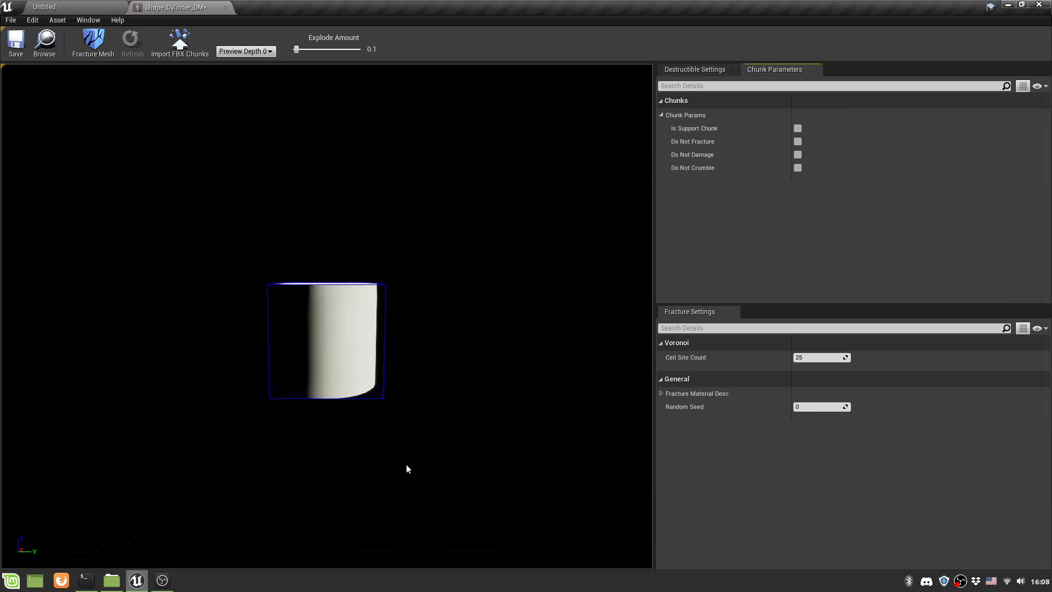
{"action": "scroll", "coordinate": [405, 464], "scroll_direction": "up", "scroll_amount": 2}
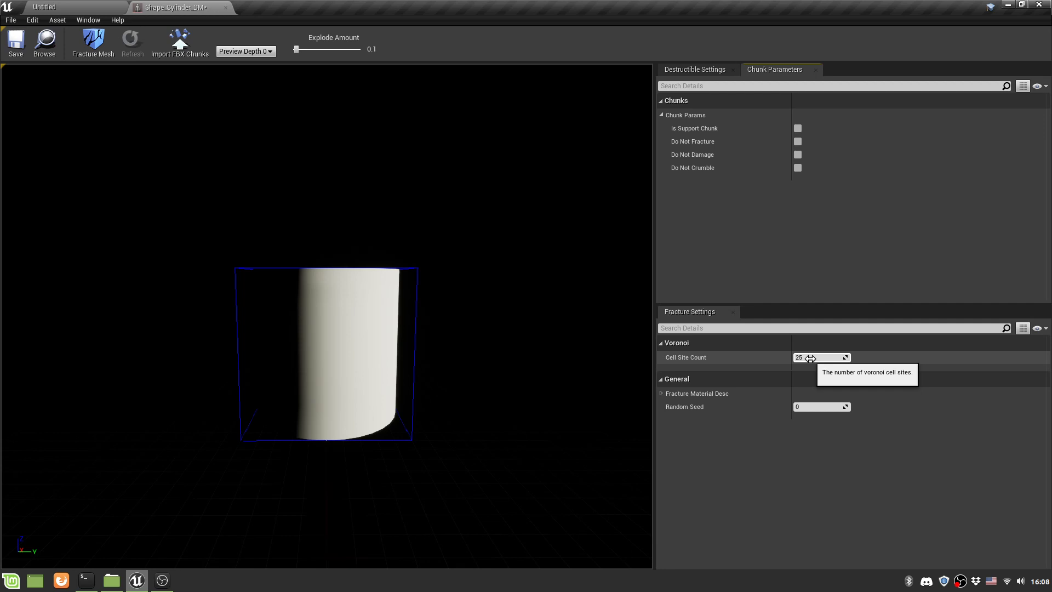
{"action": "left_click", "coordinate": [94, 53]}
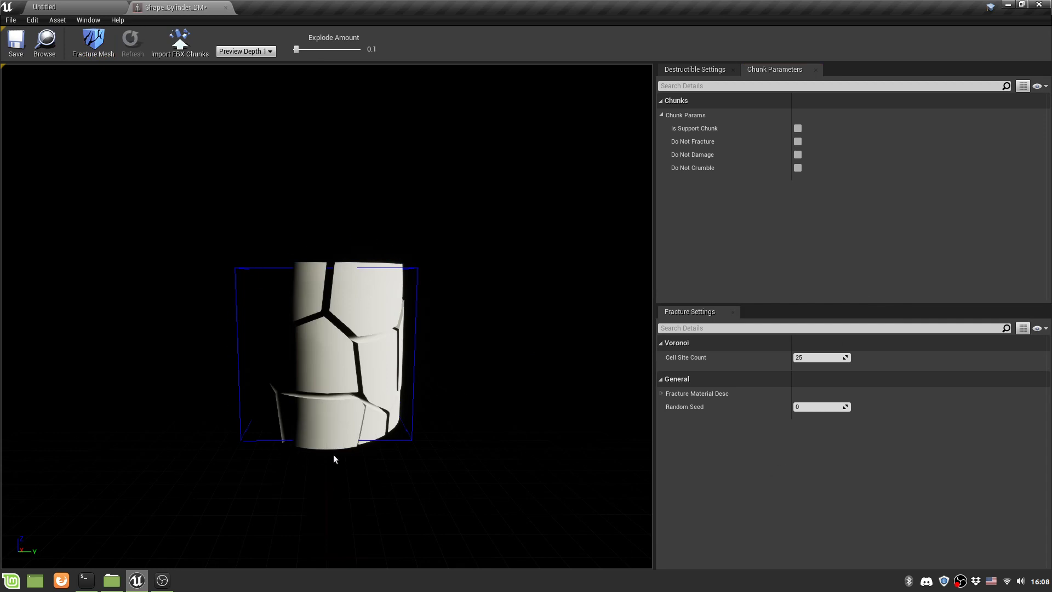
Step: Set the fracture's Random Seed to 15 and fracture the cylinder mesh again
{"action": "left_click", "coordinate": [806, 410]}
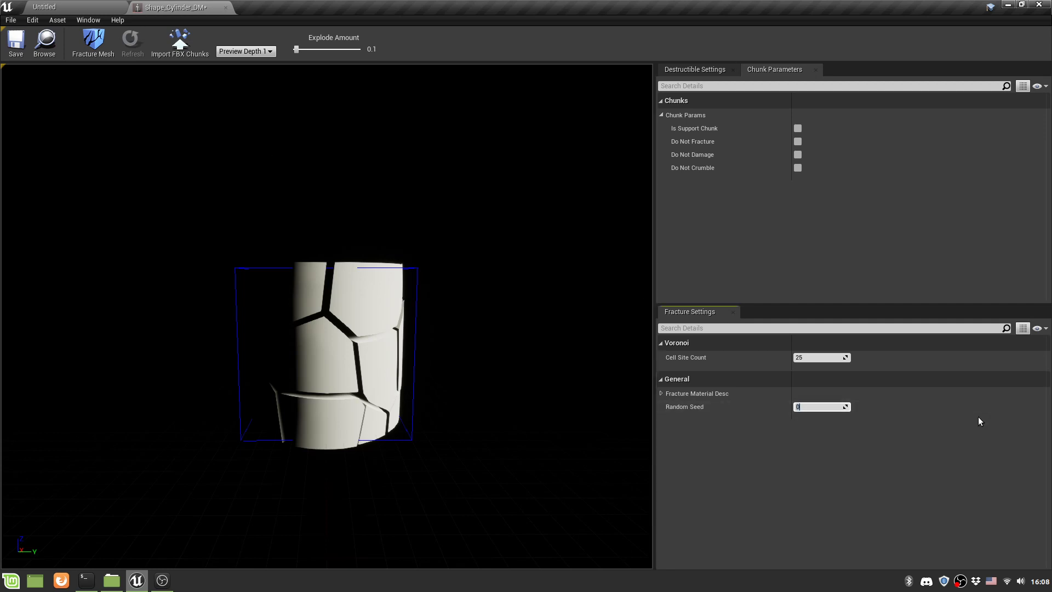
{"action": "type", "text": "15"}
{"action": "left_click", "coordinate": [97, 48]}
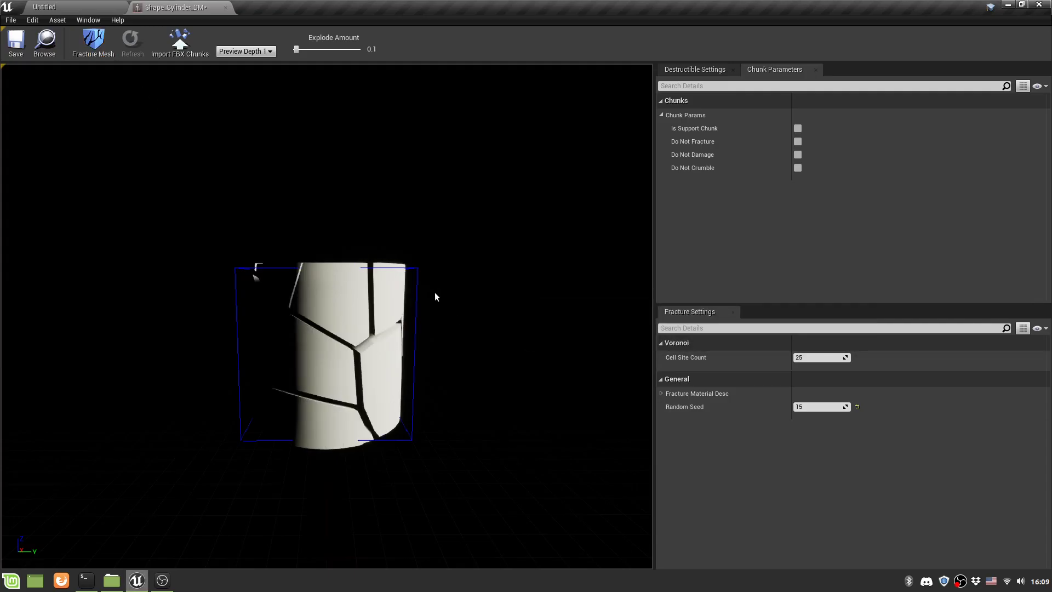
Step: Set the Random Seed back to 0 and refracture the cylinder mesh
{"action": "left_click", "coordinate": [825, 407]}
{"action": "type", "text": "0"}
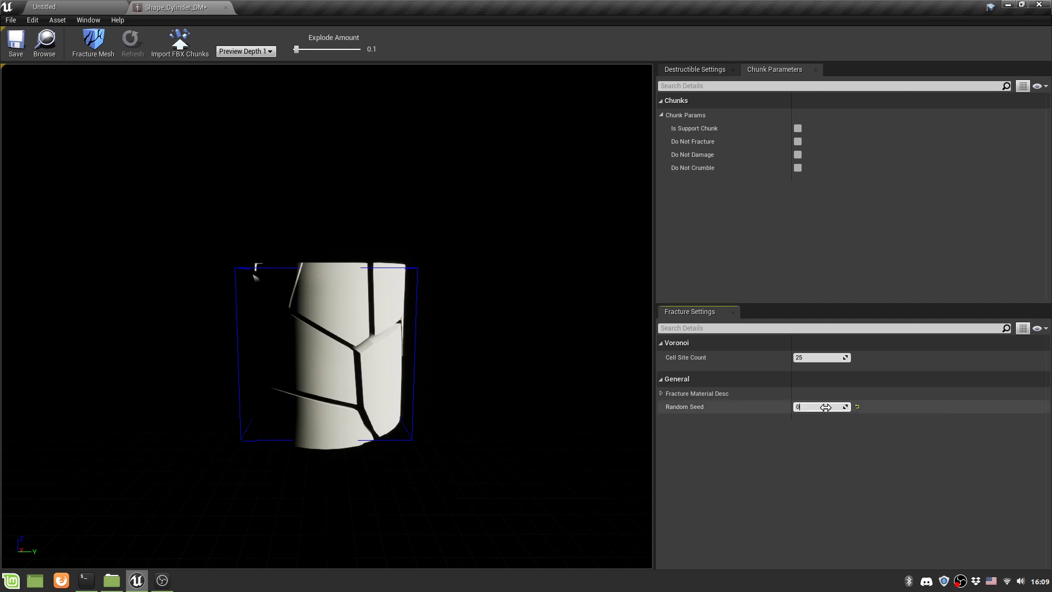
{"action": "key", "text": "Return"}
{"action": "left_click", "coordinate": [95, 44]}
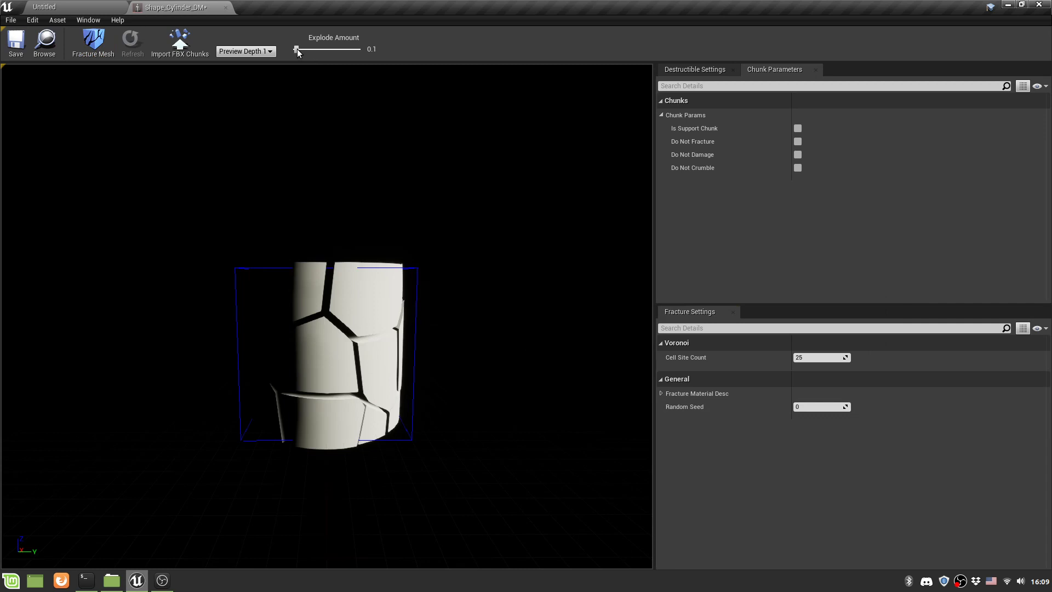
Step: Spread the fractured chunks apart with an Explode Amount of 1.3 and select one large upper chunk
{"action": "left_click_drag", "start_coordinate": [297, 48], "coordinate": [320, 61]}
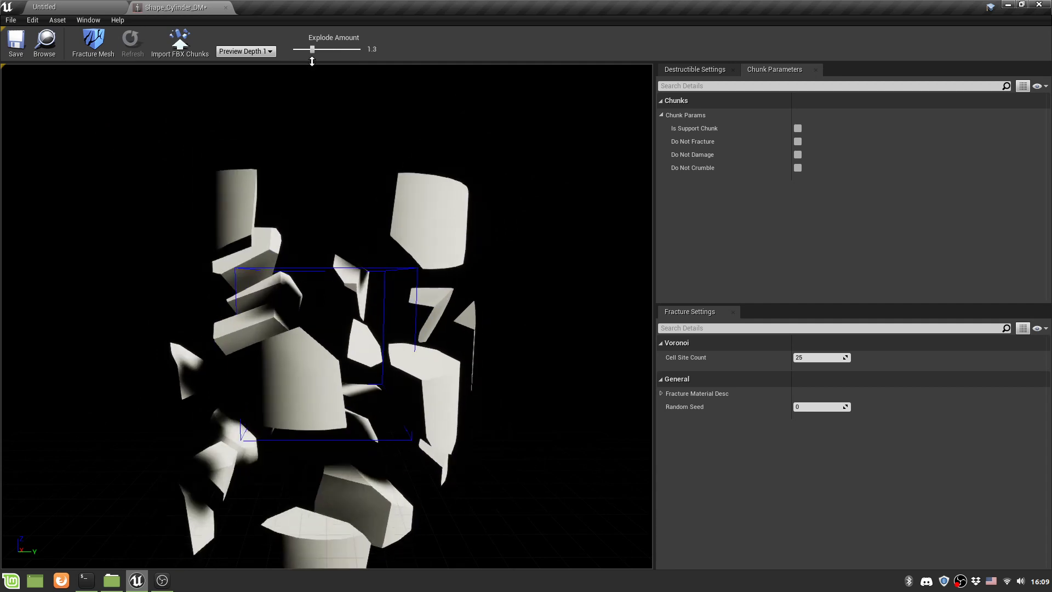
{"action": "left_click", "coordinate": [425, 220]}
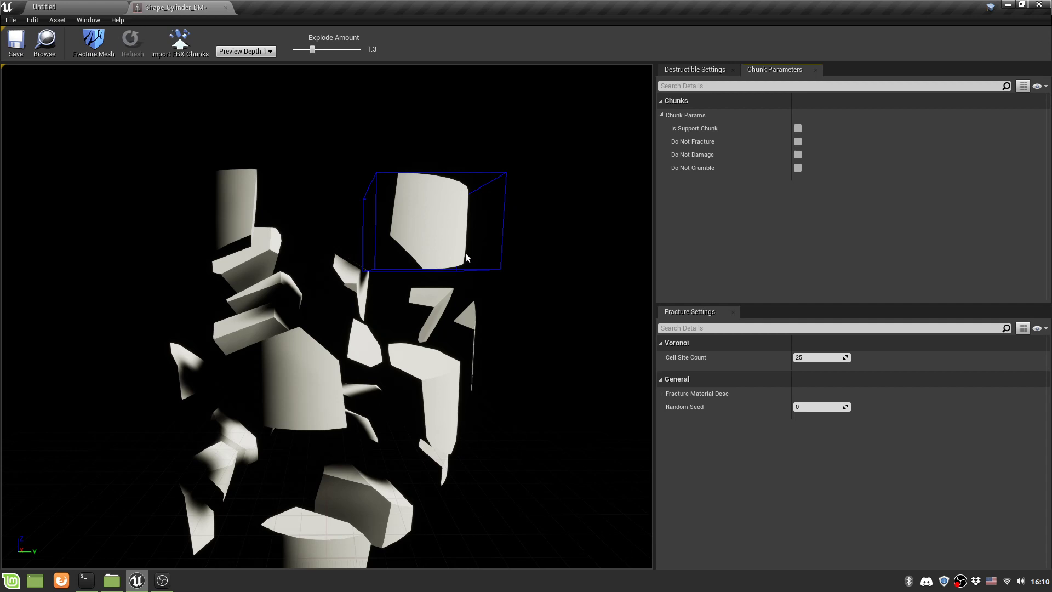
Step: Turn on Enable Impact Damage in the cylinder's destructible settings and save the asset
{"action": "left_click", "coordinate": [697, 68]}
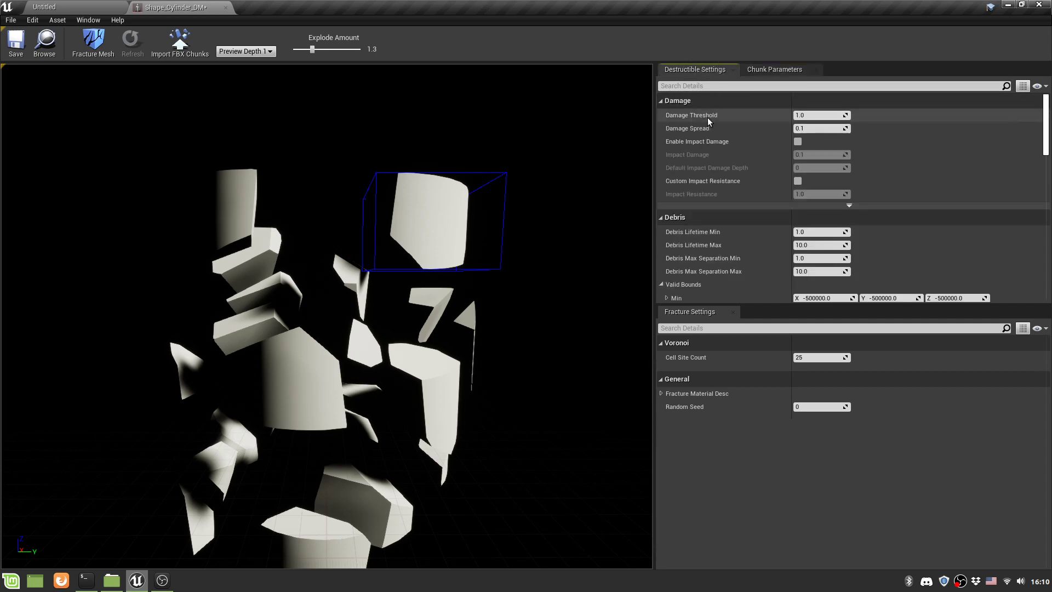
{"action": "left_click", "coordinate": [798, 141]}
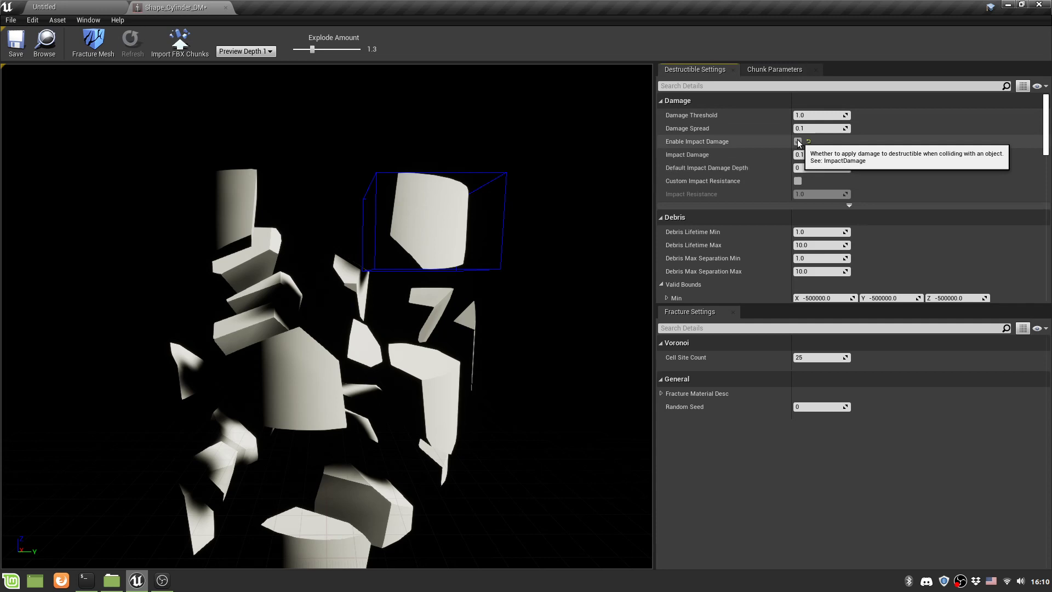
{"action": "left_click", "coordinate": [12, 48]}
Step: Place Shape_Cylinder_DM in the level beside the player start and briefly play-test it
{"action": "left_click", "coordinate": [82, 7]}
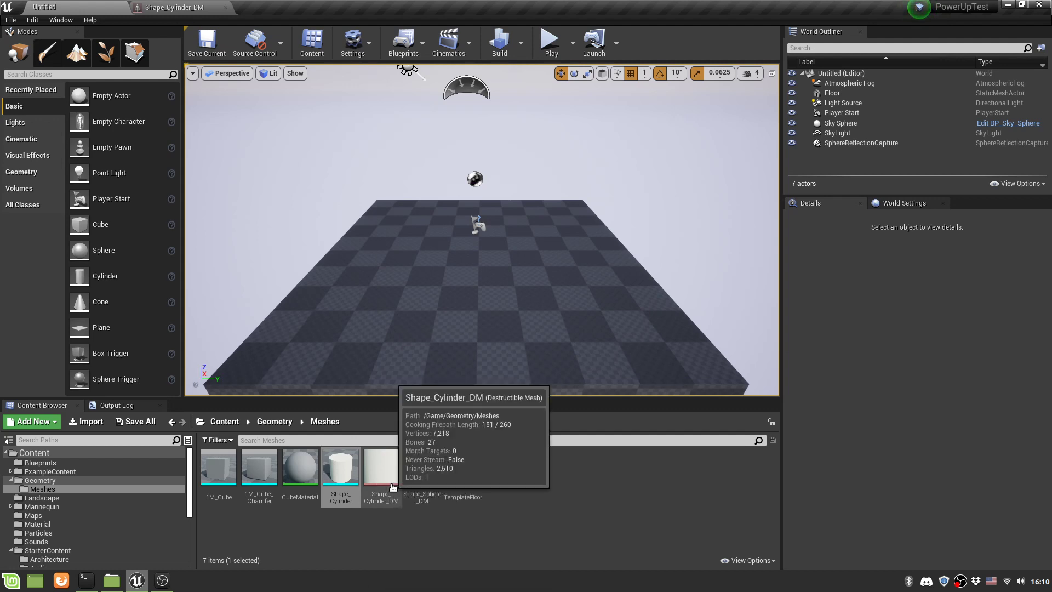
{"action": "left_click", "coordinate": [392, 487]}
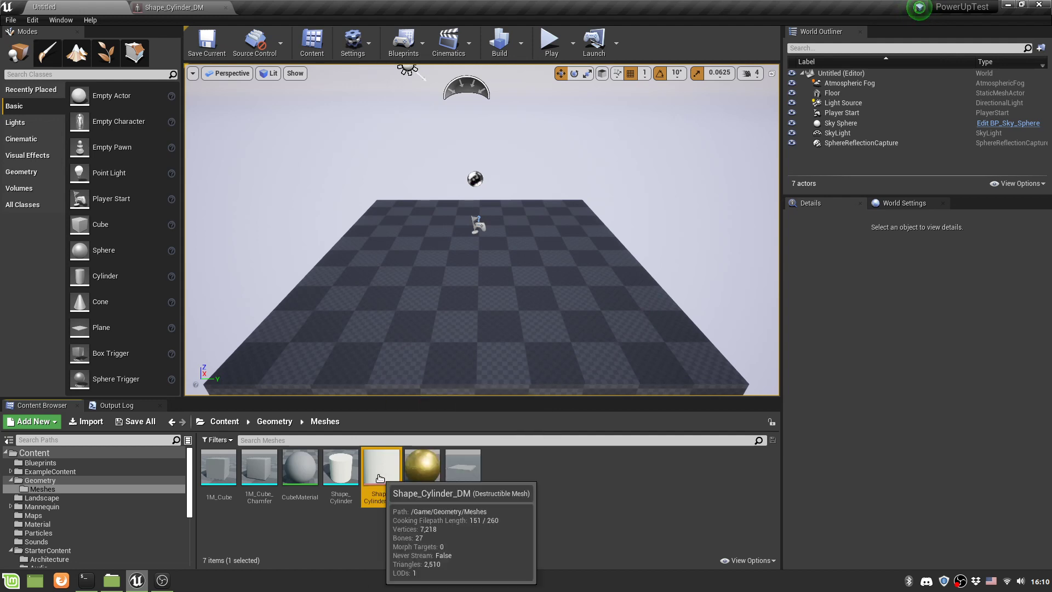
{"action": "left_click_drag", "start_coordinate": [392, 503], "coordinate": [422, 201]}
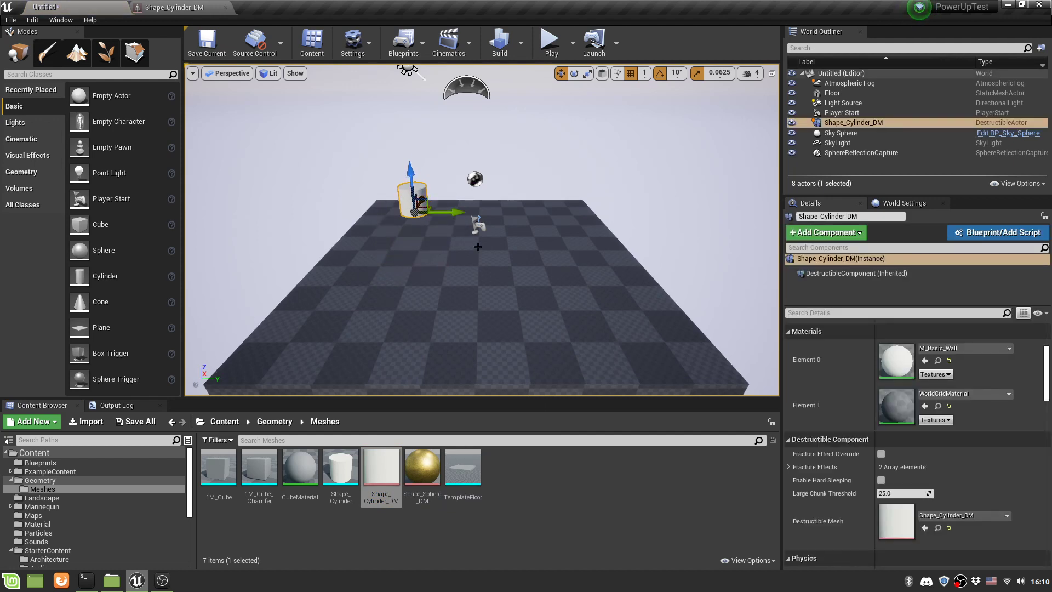
{"action": "left_click", "coordinate": [552, 50]}
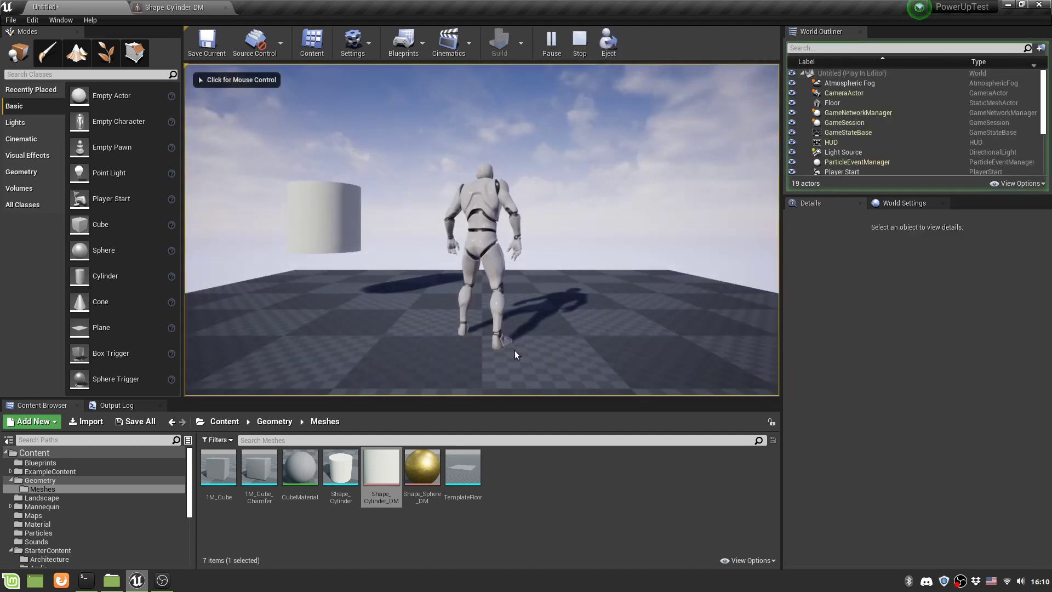
{"action": "key", "text": "Escape"}
Step: Turn on Simulate Physics for the placed destructible cylinder and play-test the level
{"action": "left_click", "coordinate": [327, 204]}
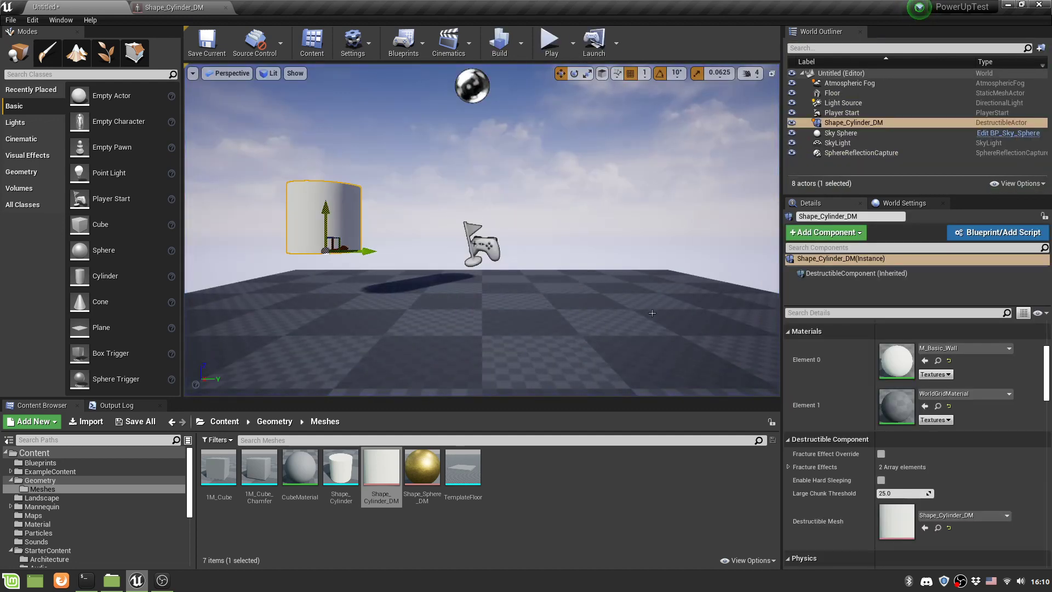
{"action": "scroll", "coordinate": [889, 462], "scroll_direction": "down", "scroll_amount": 5}
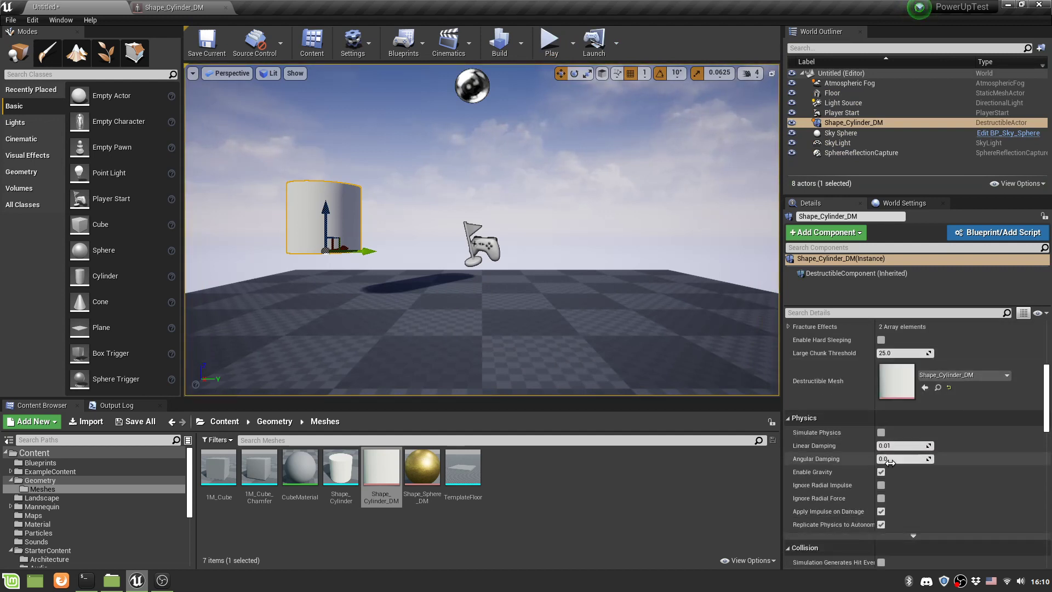
{"action": "left_click", "coordinate": [881, 432]}
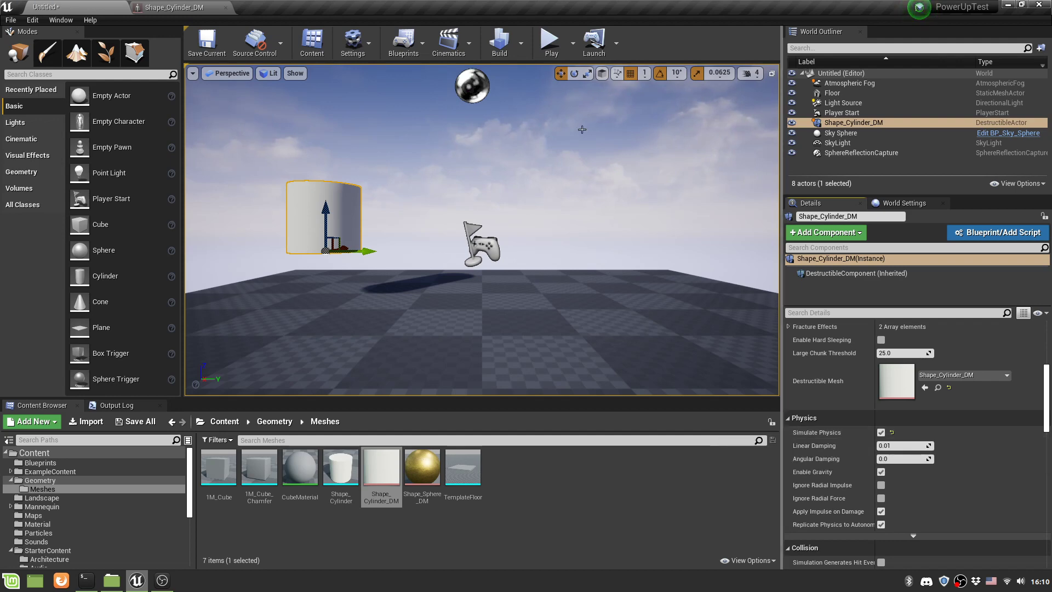
{"action": "left_click", "coordinate": [550, 45]}
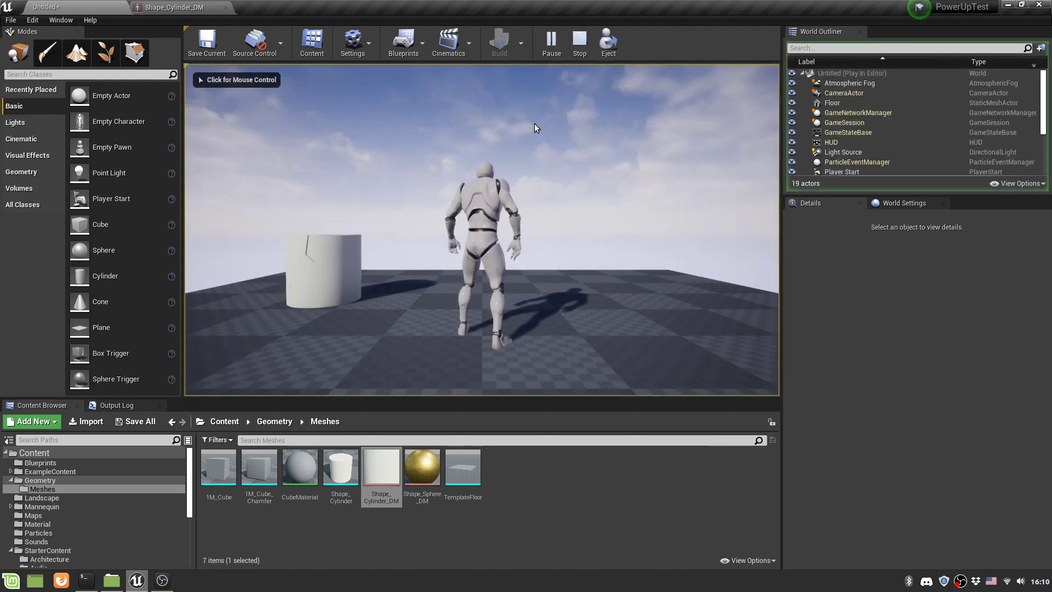
{"action": "left_click", "coordinate": [580, 41]}
Step: Raise the destructible cylinder higher above the floor and play-test its fall
{"action": "left_click", "coordinate": [345, 195]}
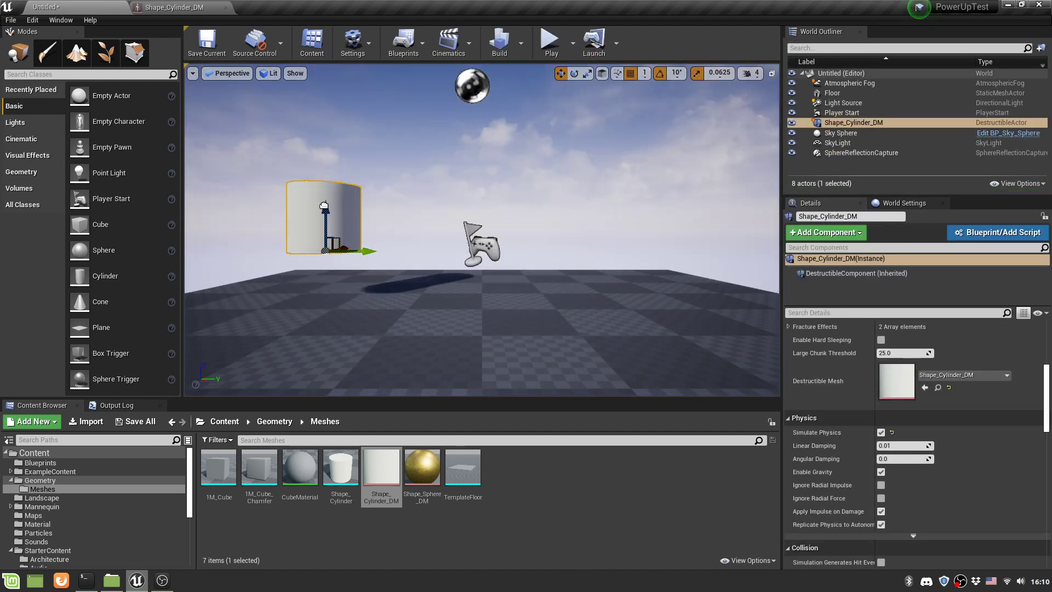
{"action": "left_click_drag", "start_coordinate": [327, 210], "coordinate": [326, 117]}
{"action": "left_click", "coordinate": [551, 41]}
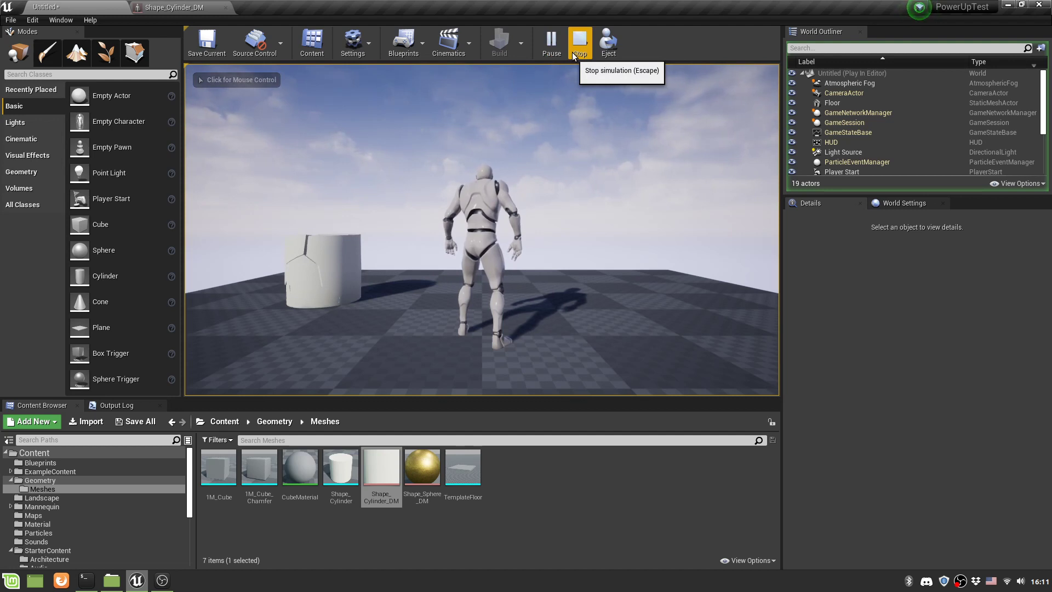
{"action": "left_click", "coordinate": [572, 54]}
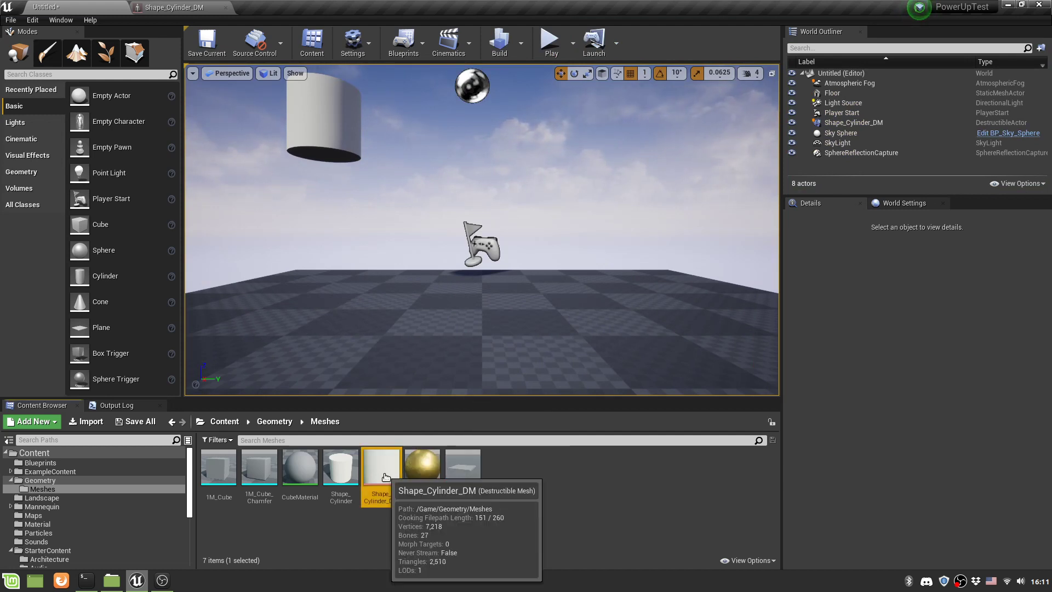
Step: Convert the placed destructible cylinder into a Blueprint named BP_Shape_Cylinder_DM in the Blueprints folder
{"action": "left_click", "coordinate": [337, 128]}
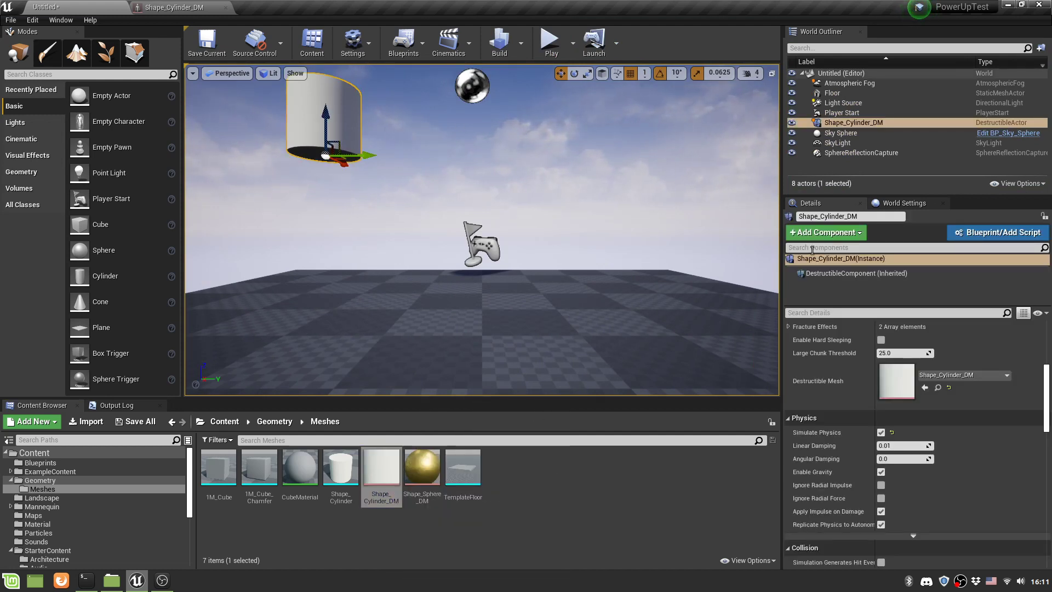
{"action": "left_click", "coordinate": [975, 234]}
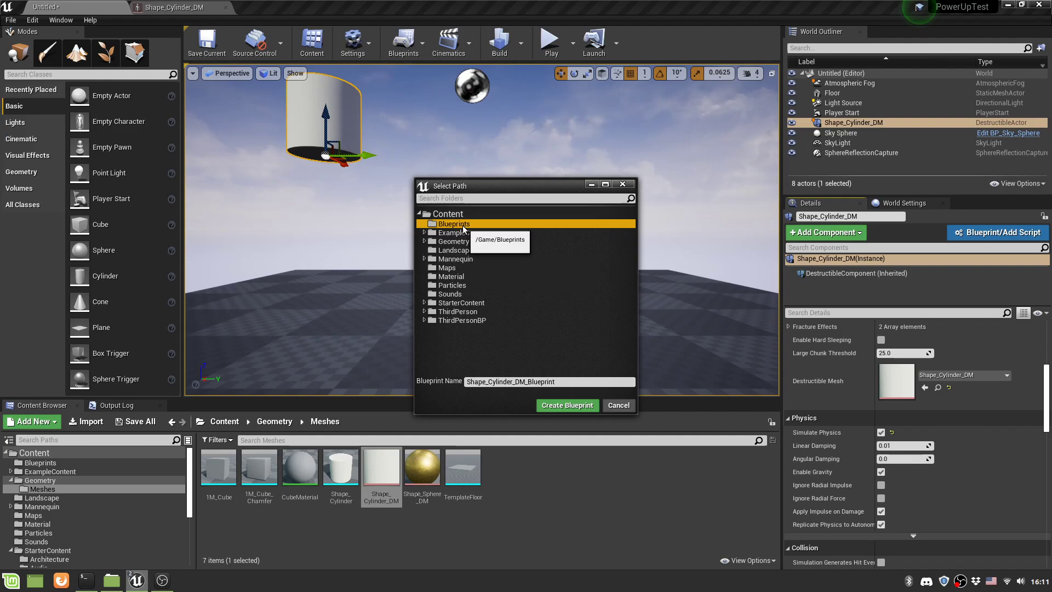
{"action": "left_click", "coordinate": [453, 224]}
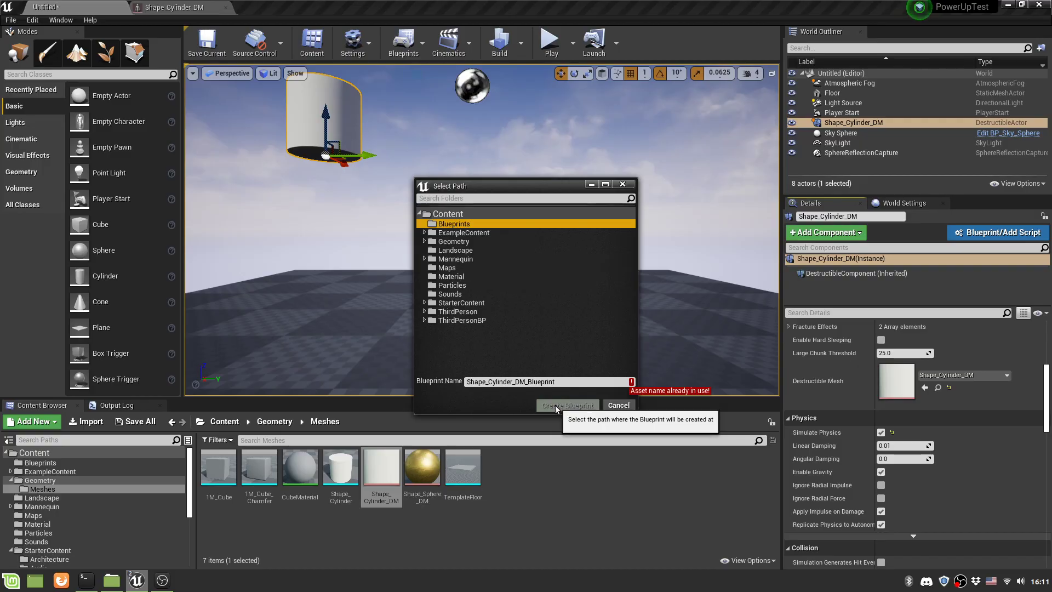
{"action": "left_click", "coordinate": [502, 381]}
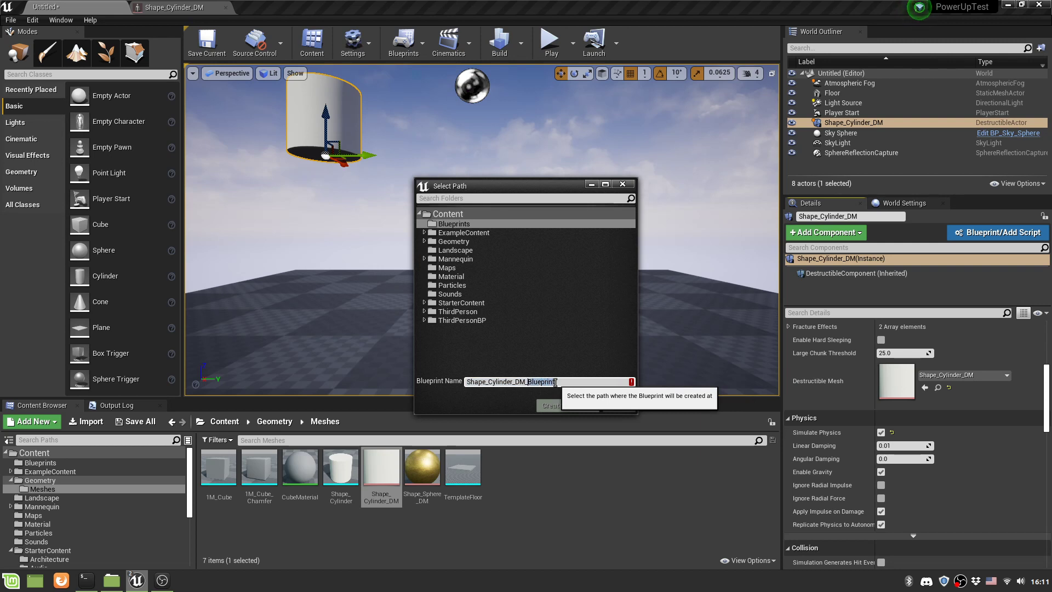
{"action": "key", "text": "BackSpace"}
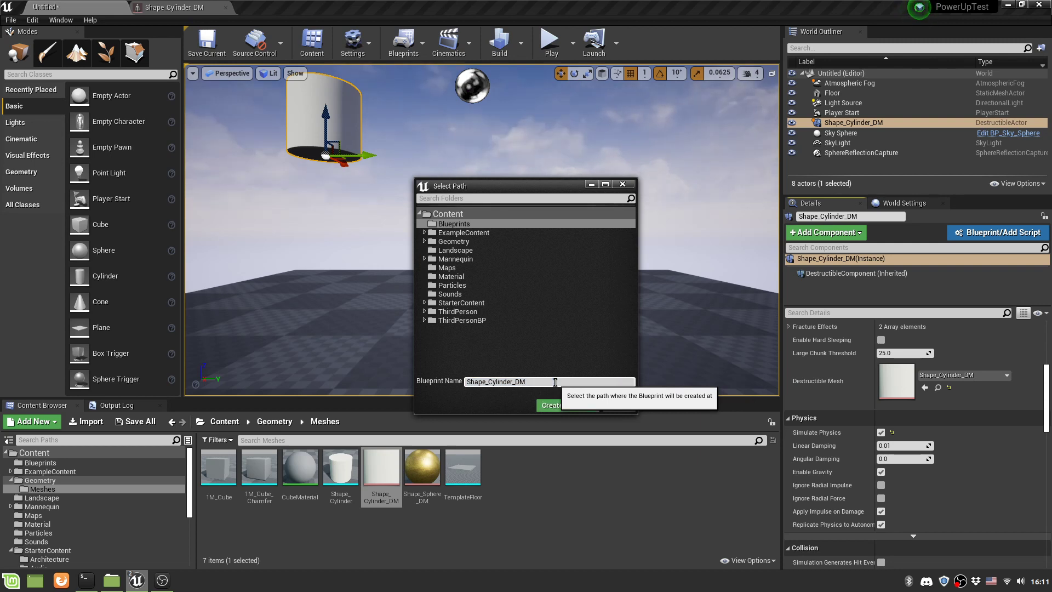
{"action": "type", "text": "BP_"}
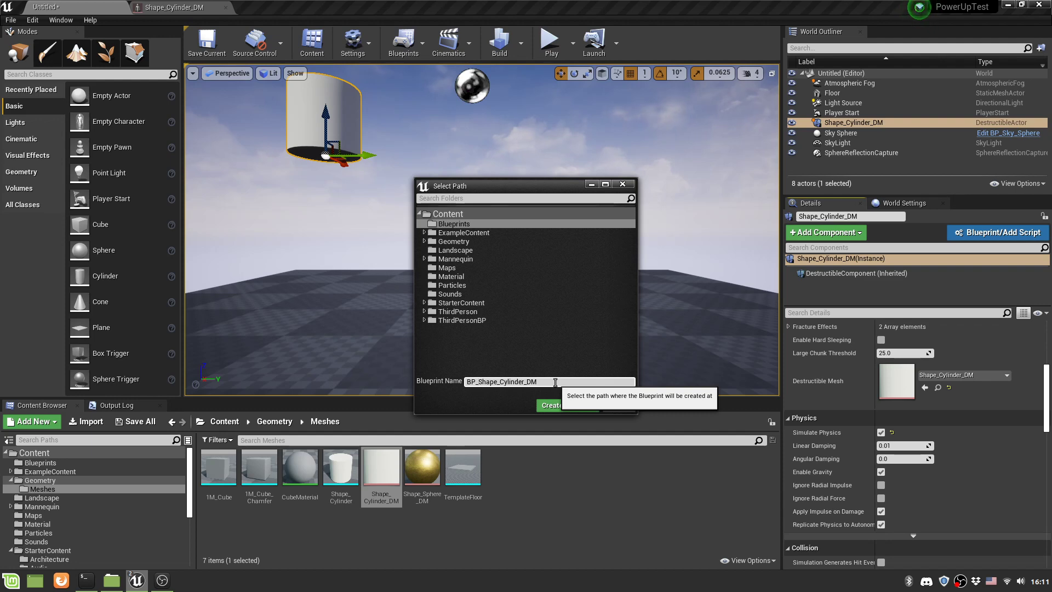
{"action": "left_click", "coordinate": [556, 402]}
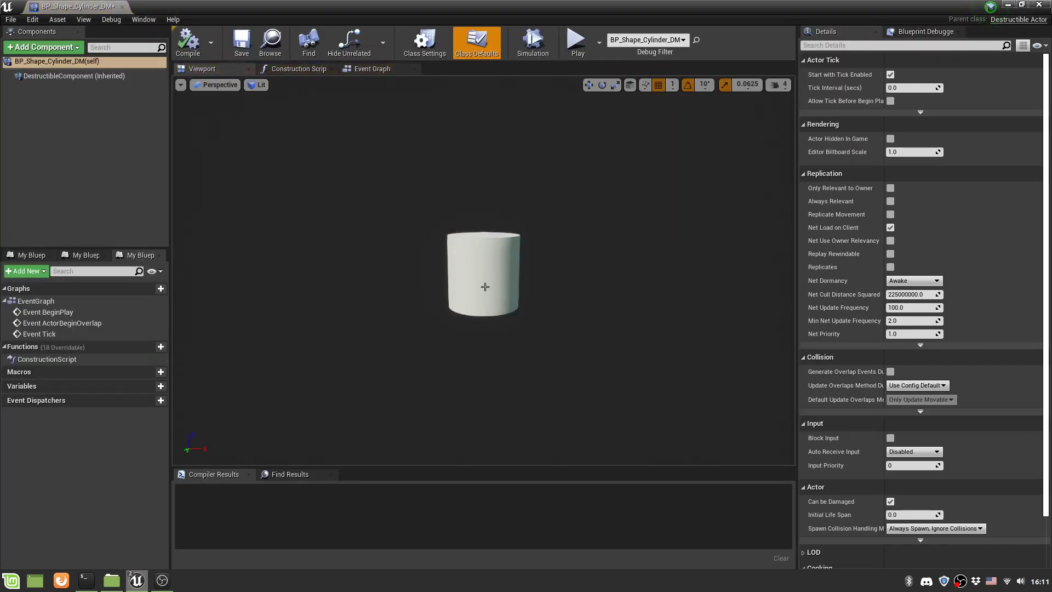
Step: Delete the three default event nodes from the Blueprint's Event Graph
{"action": "left_click", "coordinate": [464, 284]}
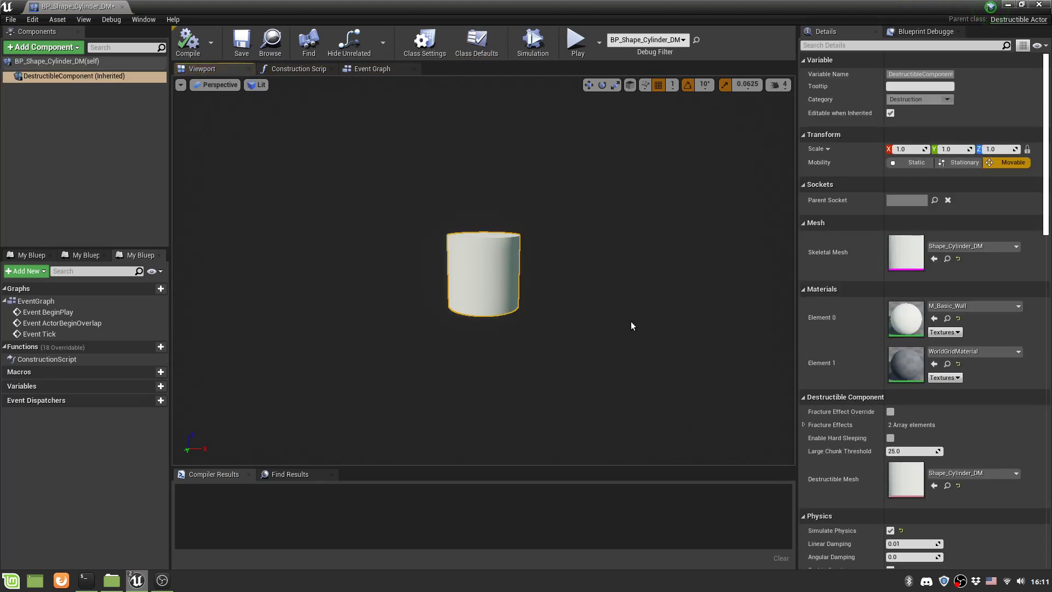
{"action": "left_click", "coordinate": [372, 69]}
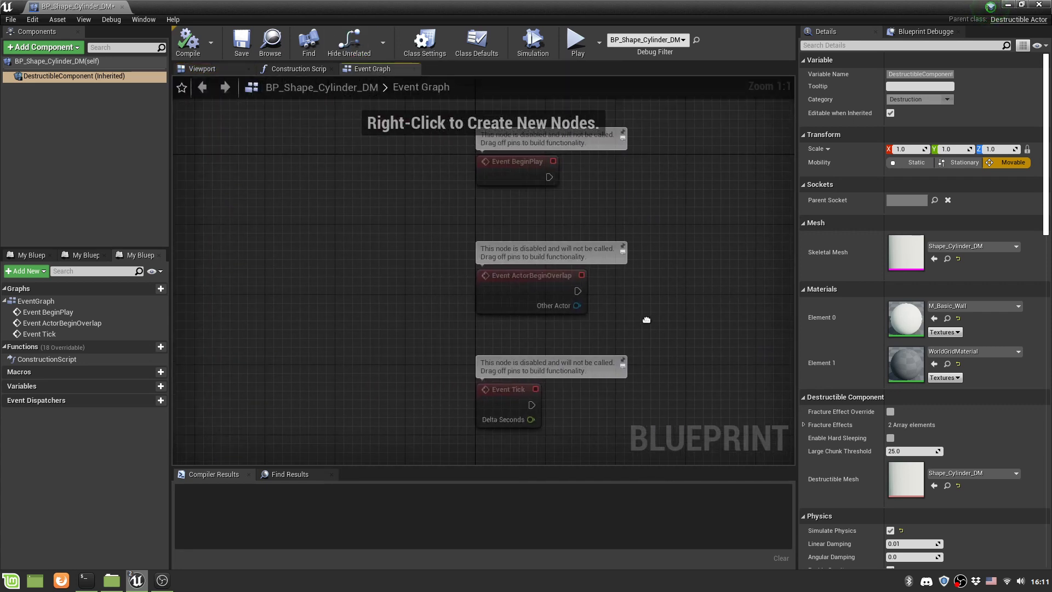
{"action": "right_click_drag", "start_coordinate": [646, 319], "coordinate": [506, 315]}
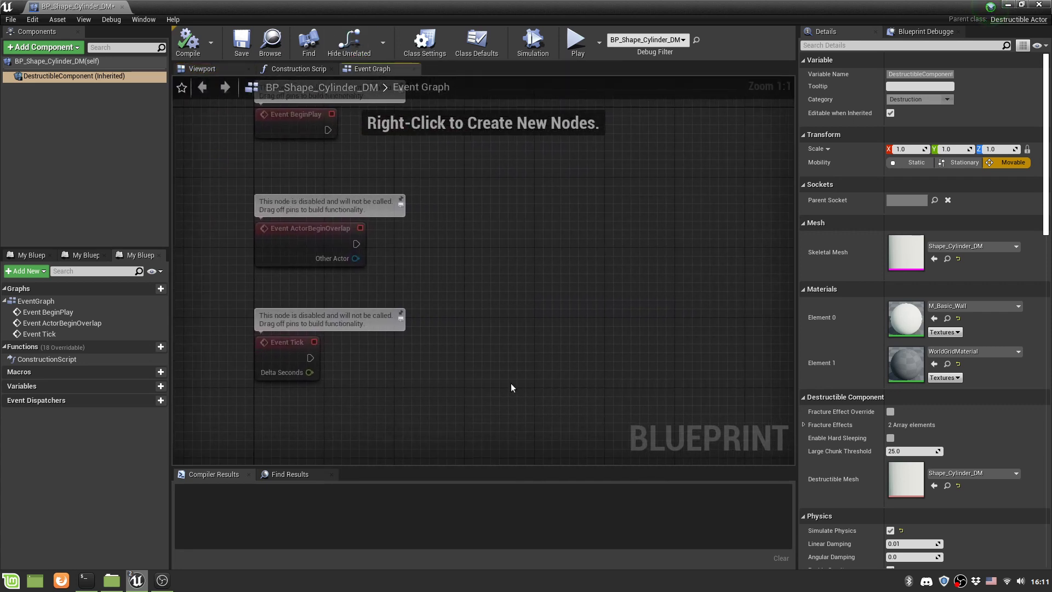
{"action": "scroll", "coordinate": [518, 351], "scroll_direction": "down", "scroll_amount": 1}
{"action": "left_click_drag", "start_coordinate": [244, 132], "coordinate": [459, 396]}
{"action": "key", "text": "Delete"}
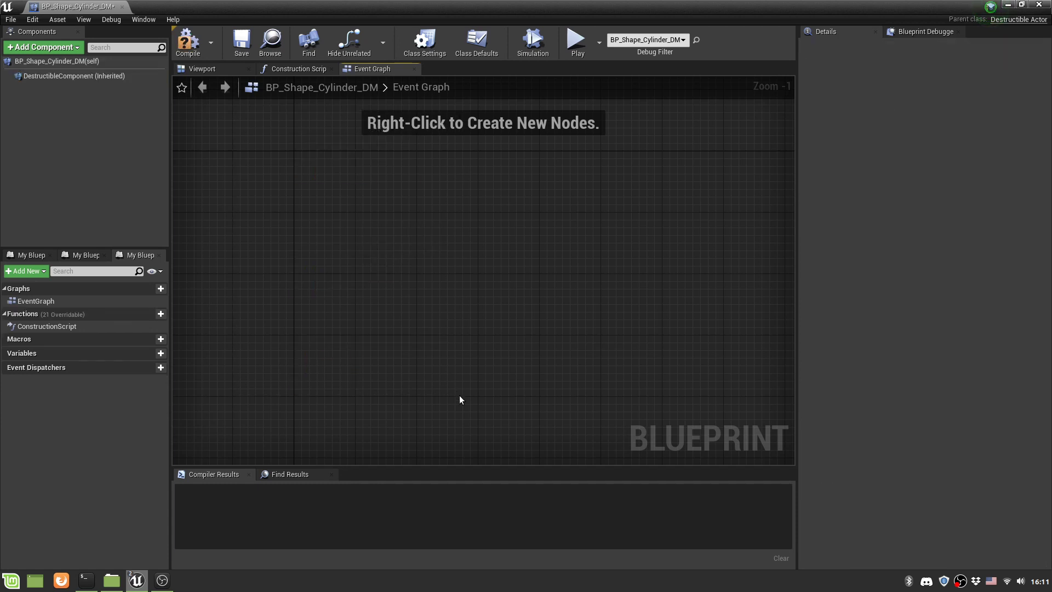
Step: Add an On Component Fracture event for the DestructibleComponent to the Event Graph
{"action": "left_click", "coordinate": [79, 76]}
{"action": "right_click", "coordinate": [371, 224]}
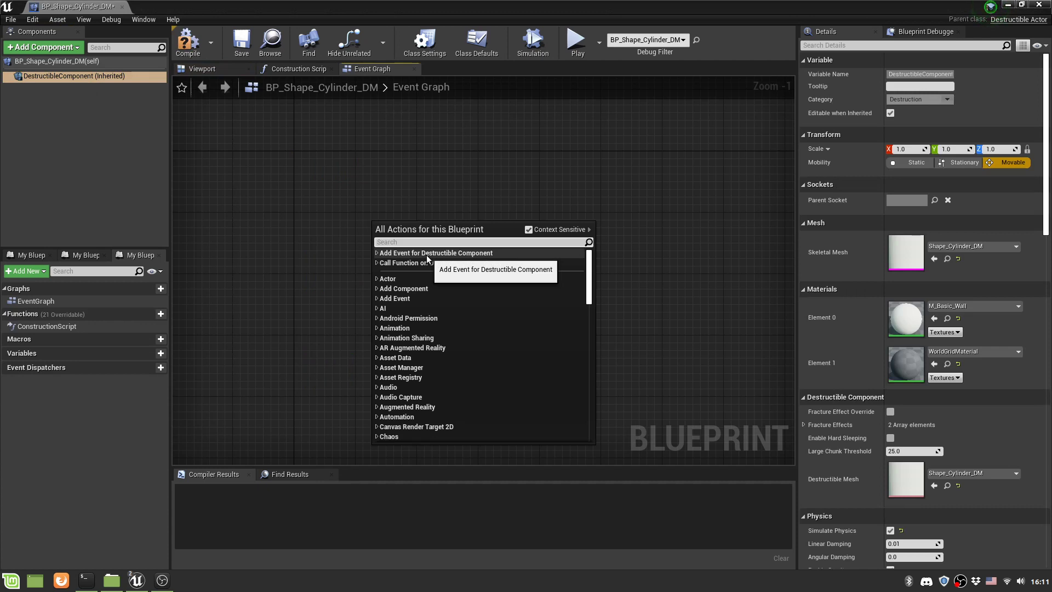
{"action": "type", "text": "on fracture"}
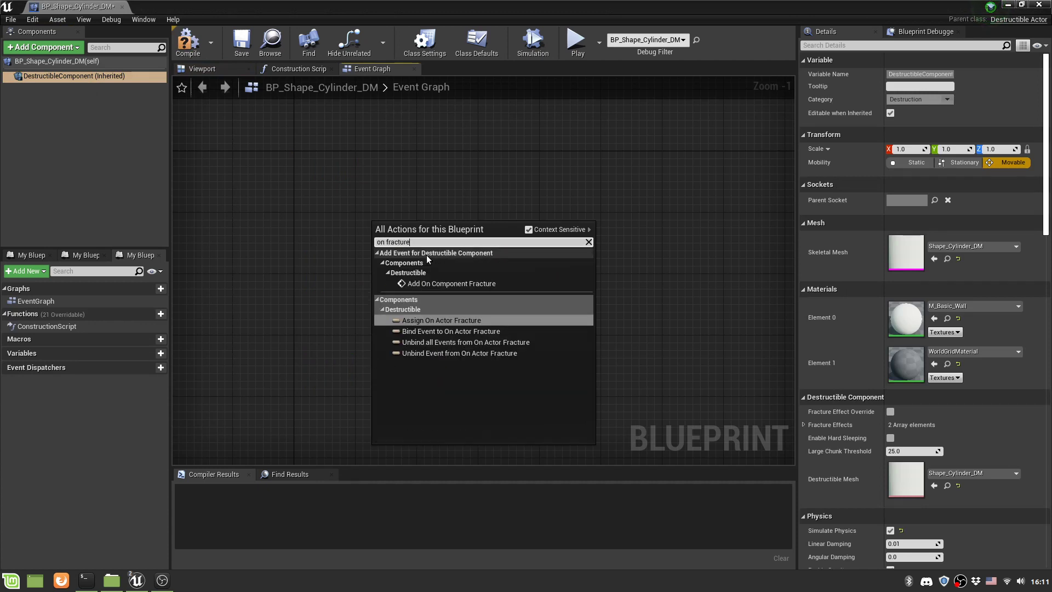
{"action": "left_click", "coordinate": [469, 284]}
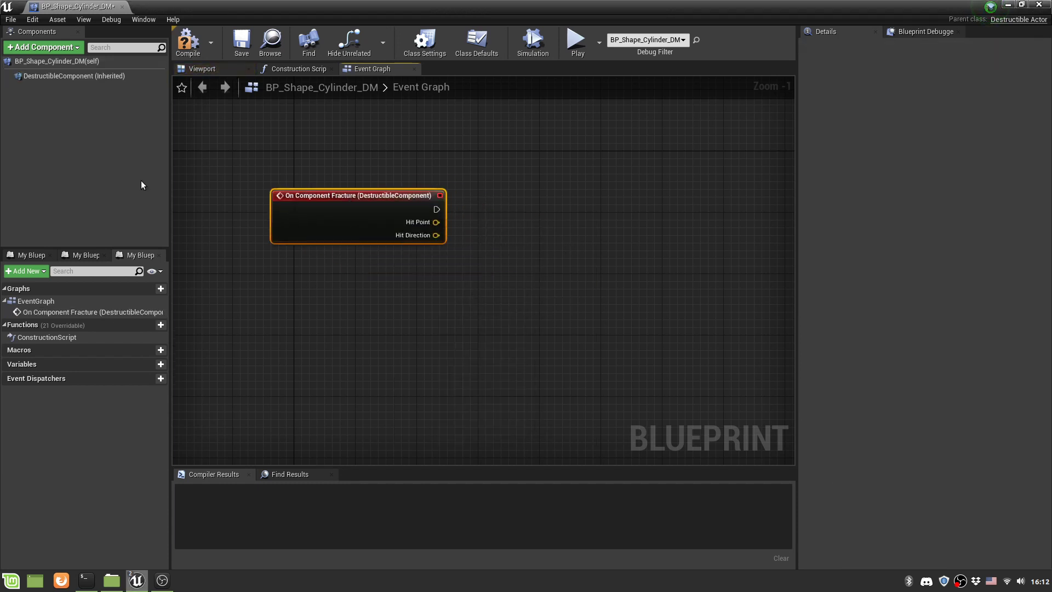
Step: Add an Add Radial Impulse node targeting the DestructibleComponent
{"action": "left_click", "coordinate": [75, 77]}
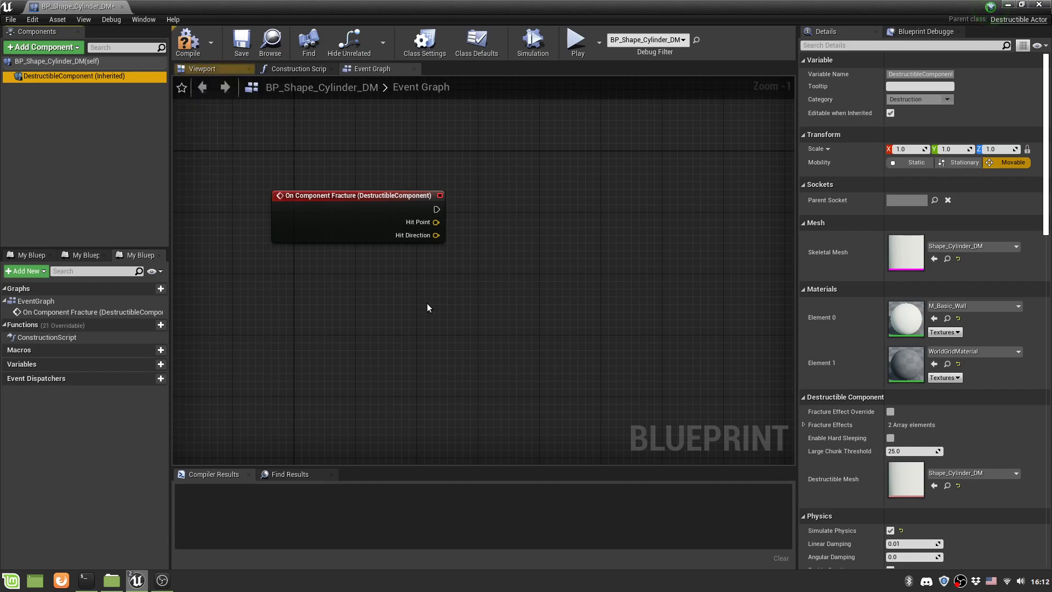
{"action": "right_click", "coordinate": [518, 222]}
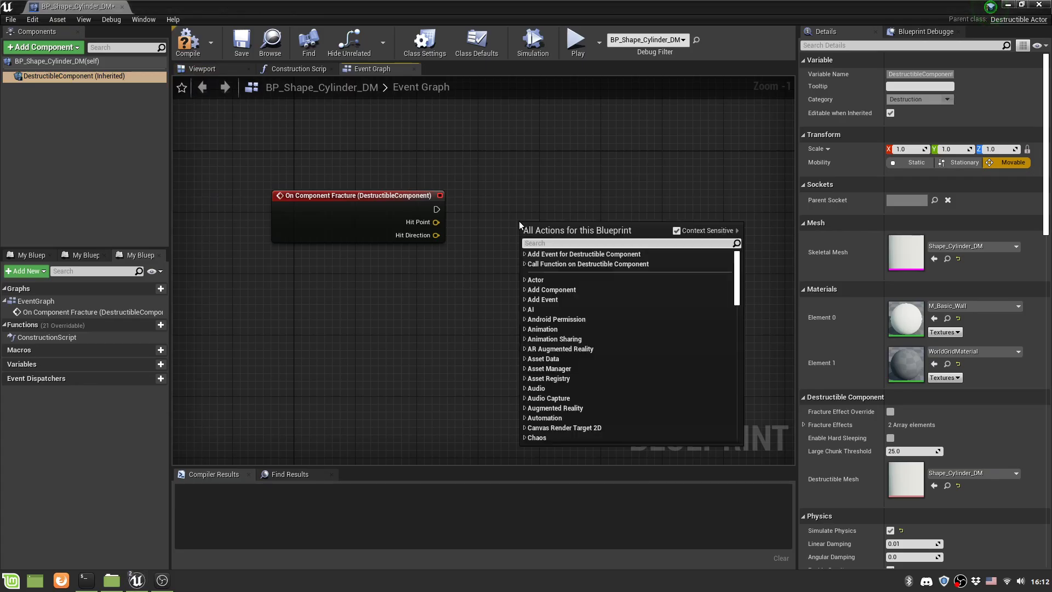
{"action": "type", "text": "add rad"}
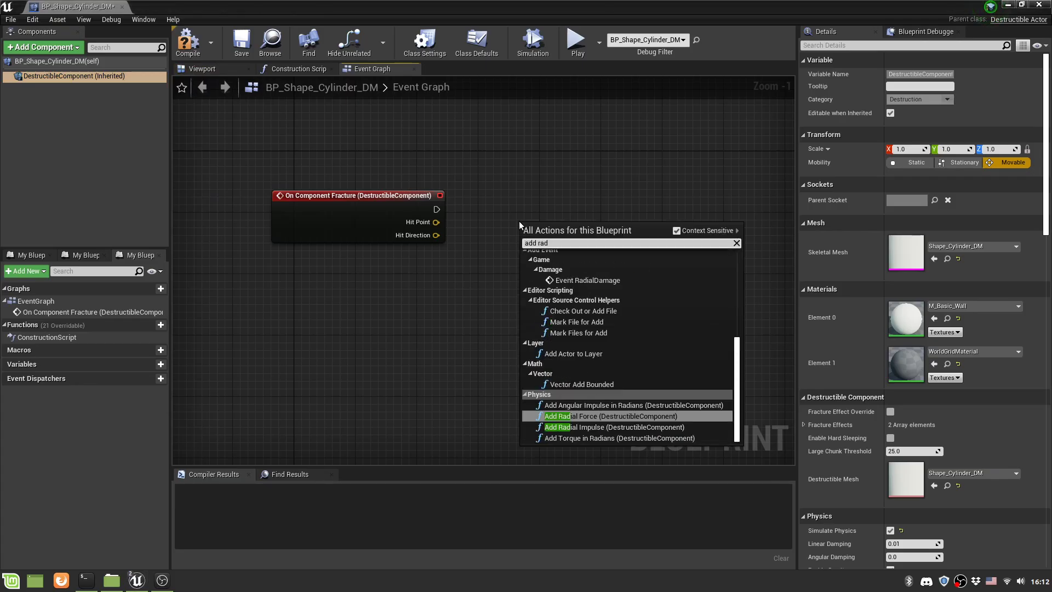
{"action": "type", "text": "ial impulse"}
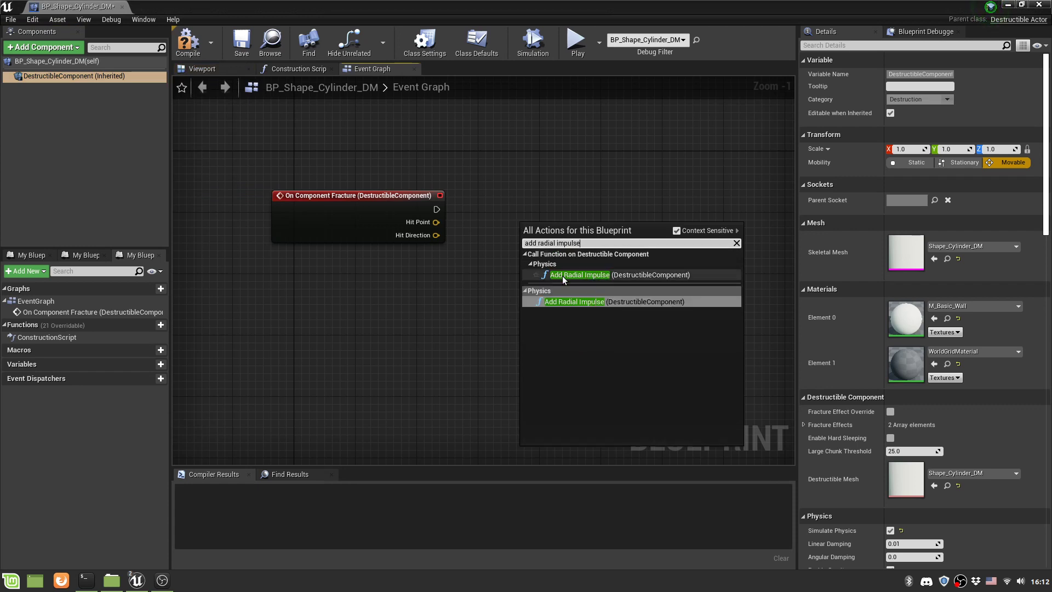
{"action": "left_click", "coordinate": [601, 276]}
Step: Connect the On Component Fracture execution output to Add Radial Impulse and arrange the event and Destructible Component nodes to its left
{"action": "left_click_drag", "start_coordinate": [355, 202], "coordinate": [316, 278]}
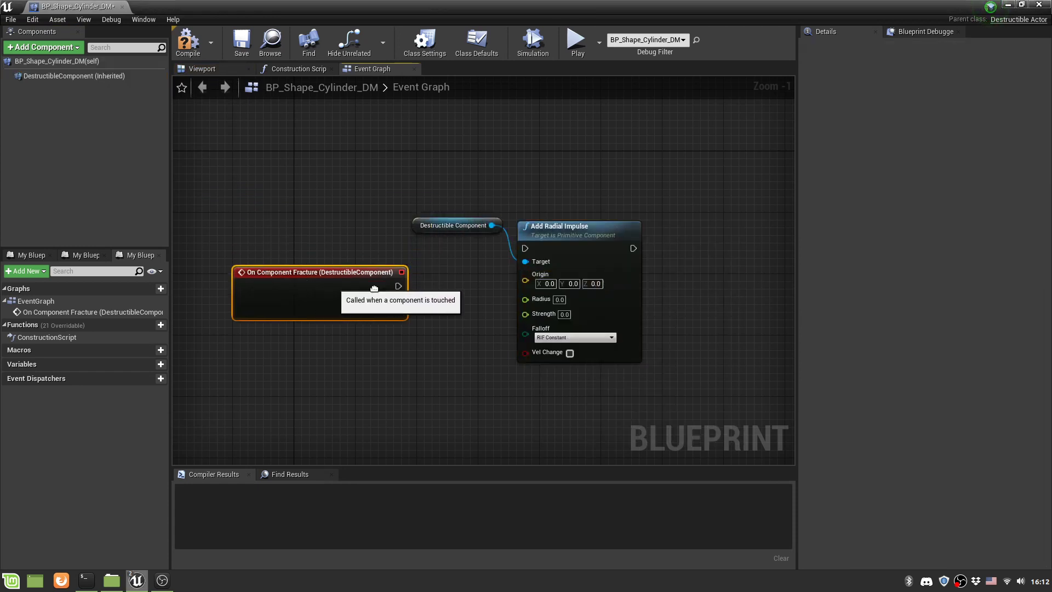
{"action": "left_click_drag", "start_coordinate": [584, 227], "coordinate": [584, 242]}
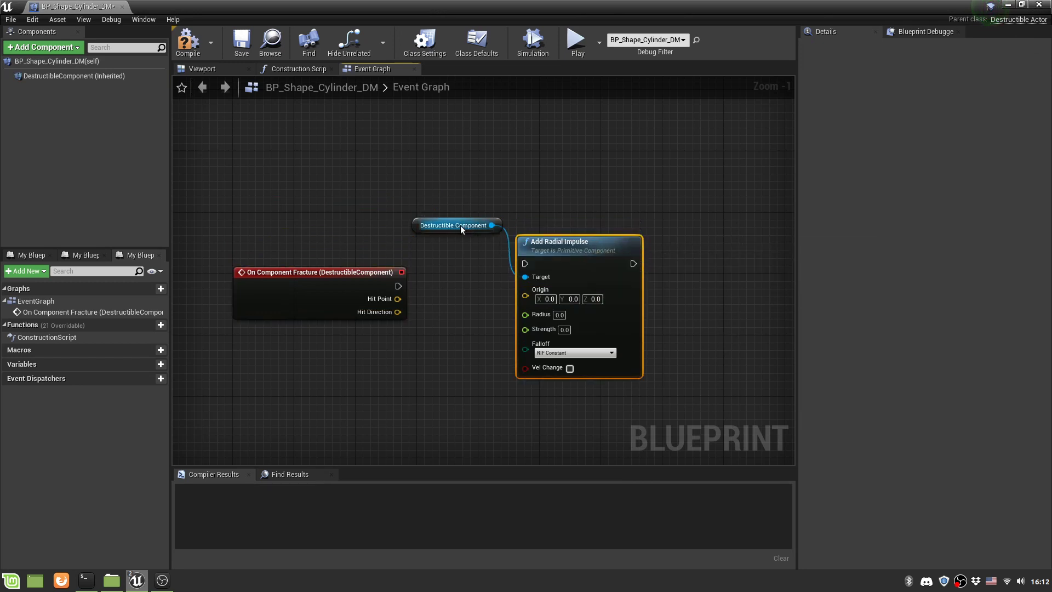
{"action": "left_click_drag", "start_coordinate": [461, 216], "coordinate": [432, 340]}
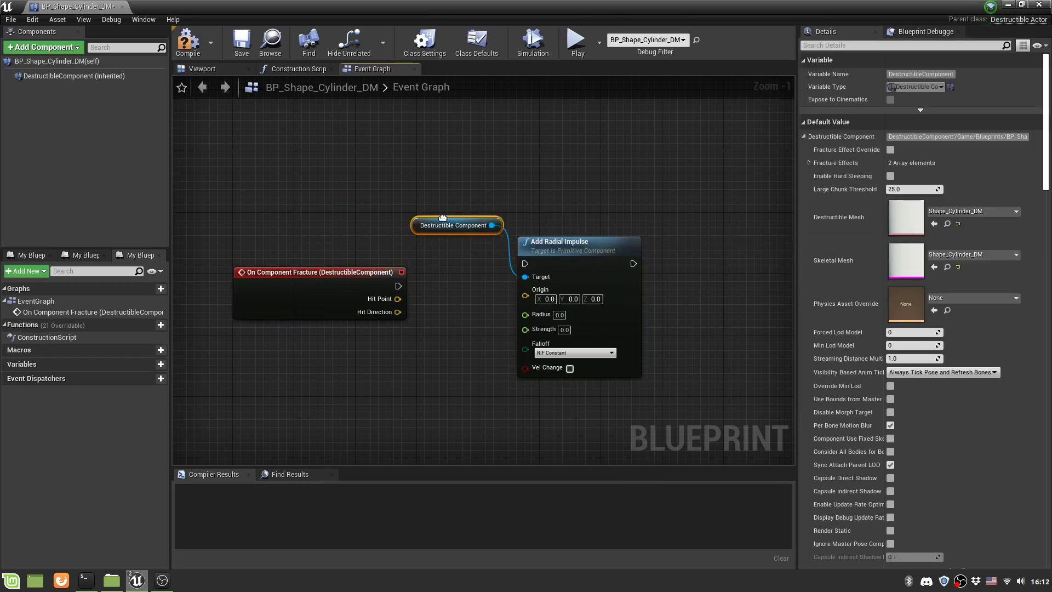
{"action": "left_click_drag", "start_coordinate": [442, 218], "coordinate": [310, 361]}
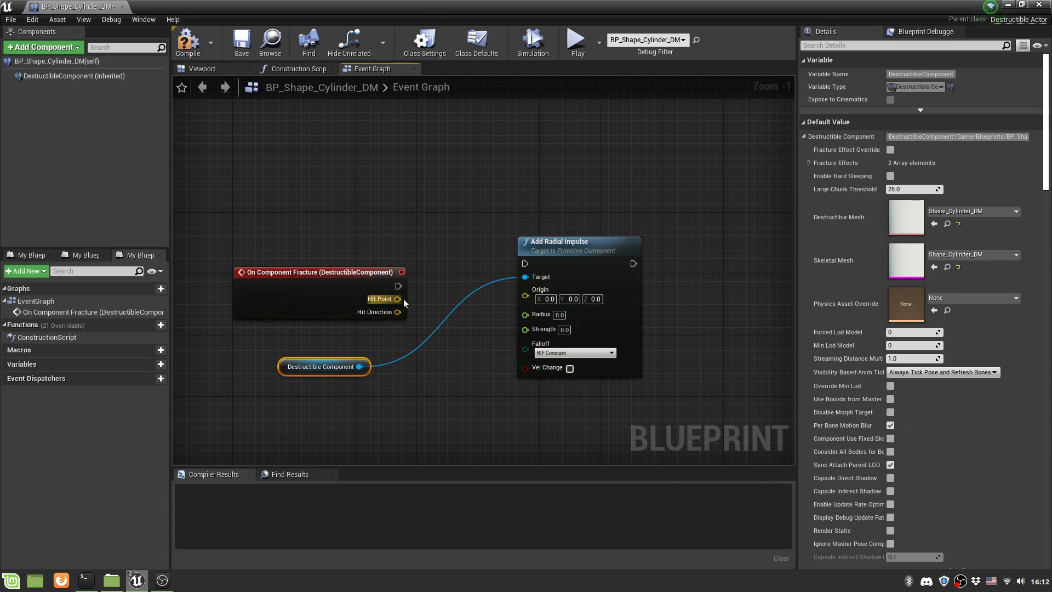
{"action": "left_click_drag", "start_coordinate": [398, 285], "coordinate": [525, 263]}
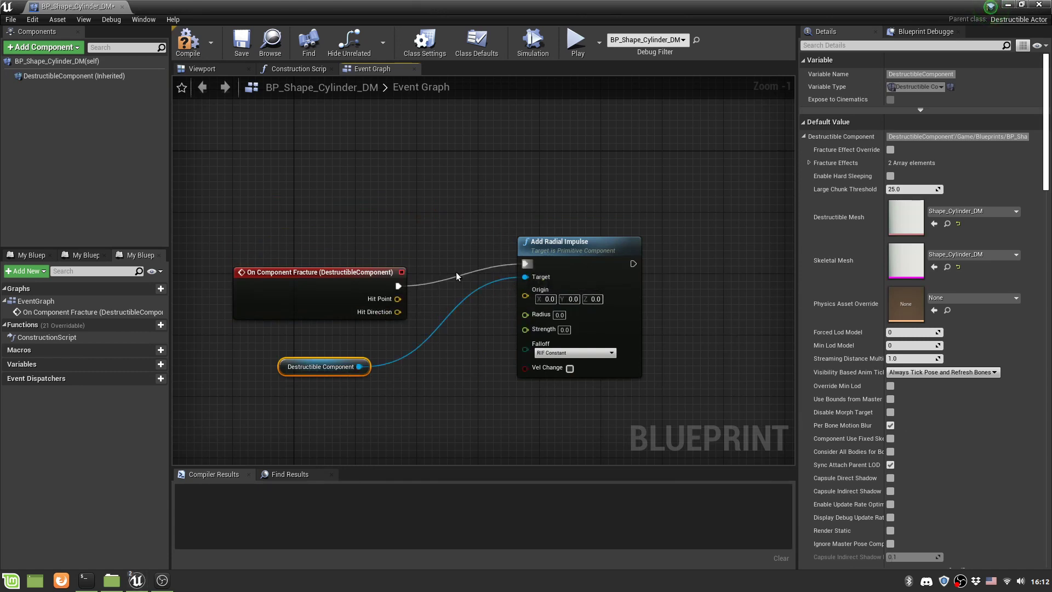
{"action": "left_click_drag", "start_coordinate": [361, 280], "coordinate": [356, 247]}
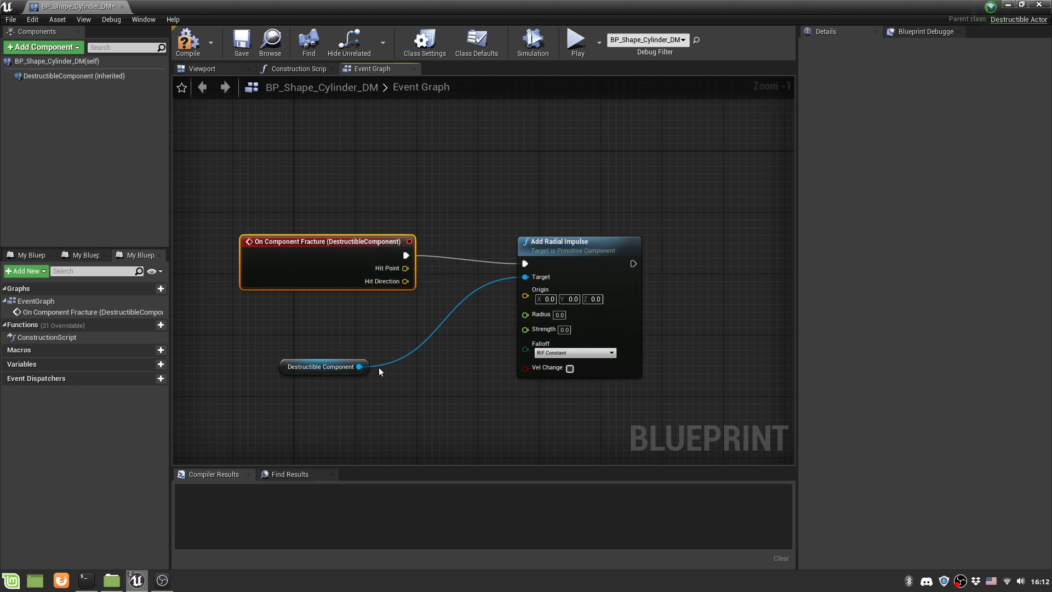
{"action": "left_click_drag", "start_coordinate": [320, 359], "coordinate": [317, 313]}
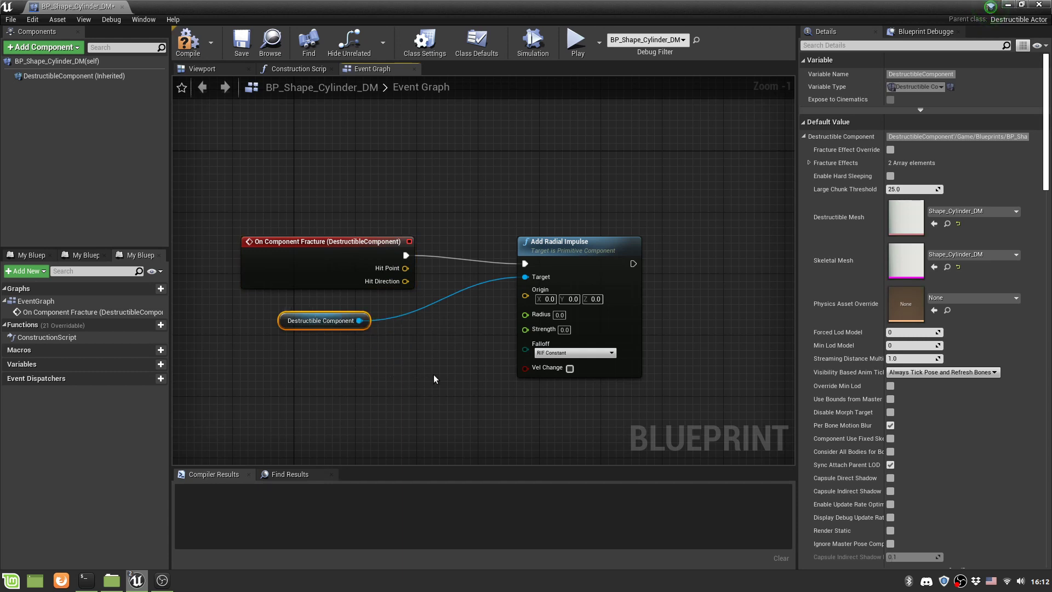
Step: Add a GetWorldLocation node from Destructible Component, wire its Return Value to the Add Radial Impulse Origin, and space out the nodes
{"action": "left_click_drag", "start_coordinate": [359, 321], "coordinate": [386, 361]}
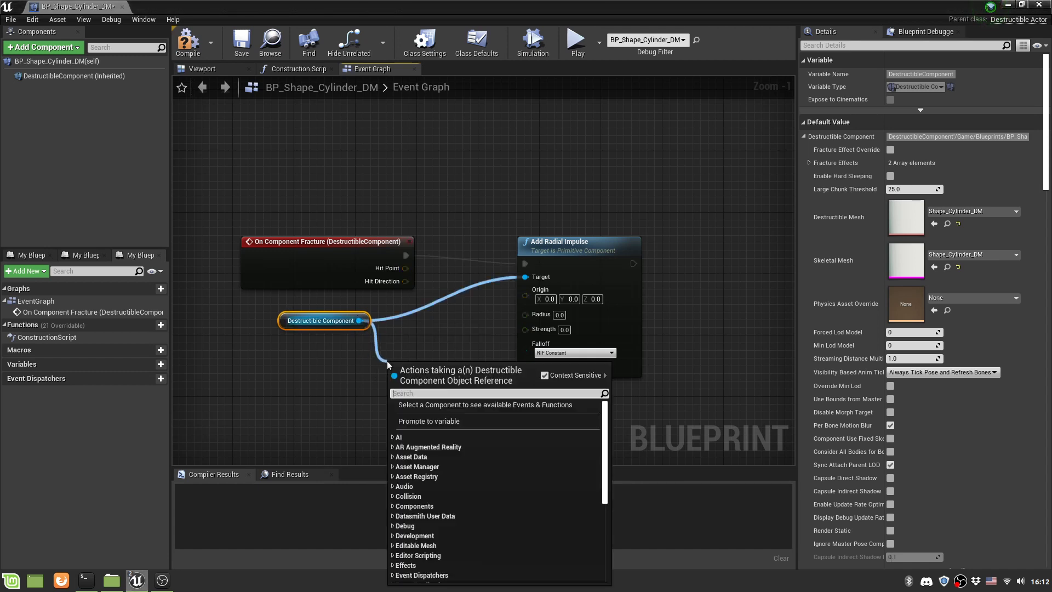
{"action": "type", "text": "get world loca"}
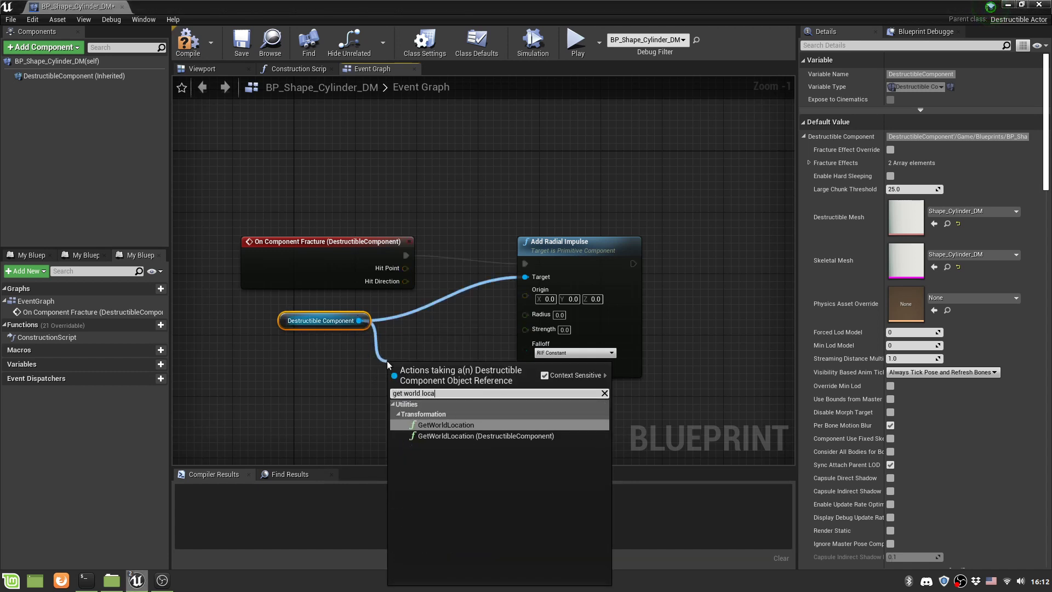
{"action": "key", "text": "Return"}
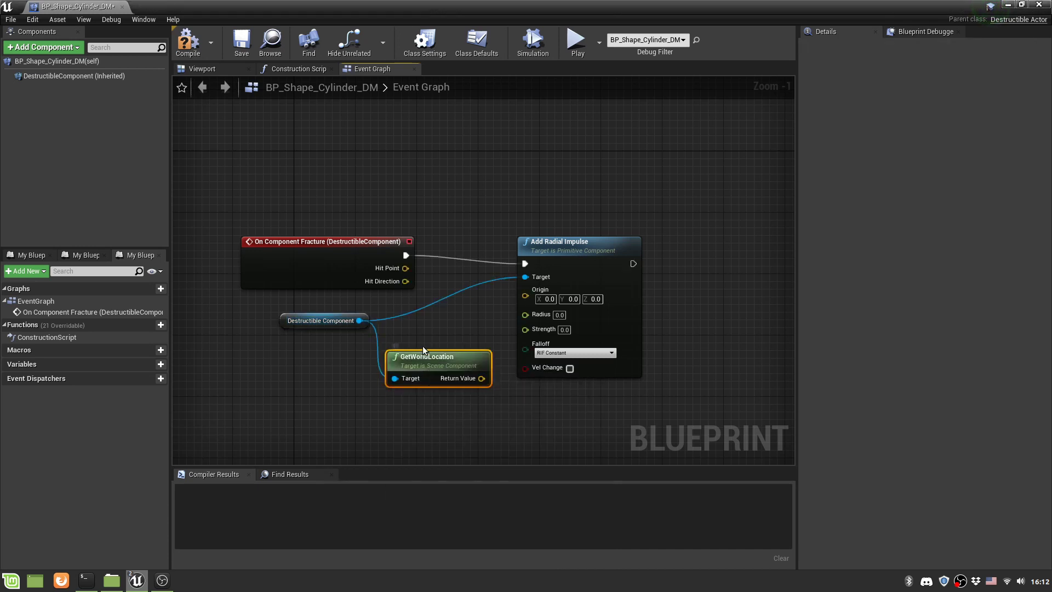
{"action": "left_click_drag", "start_coordinate": [423, 350], "coordinate": [424, 326]}
{"action": "left_click_drag", "start_coordinate": [481, 355], "coordinate": [527, 295]}
{"action": "left_click_drag", "start_coordinate": [607, 258], "coordinate": [706, 259]}
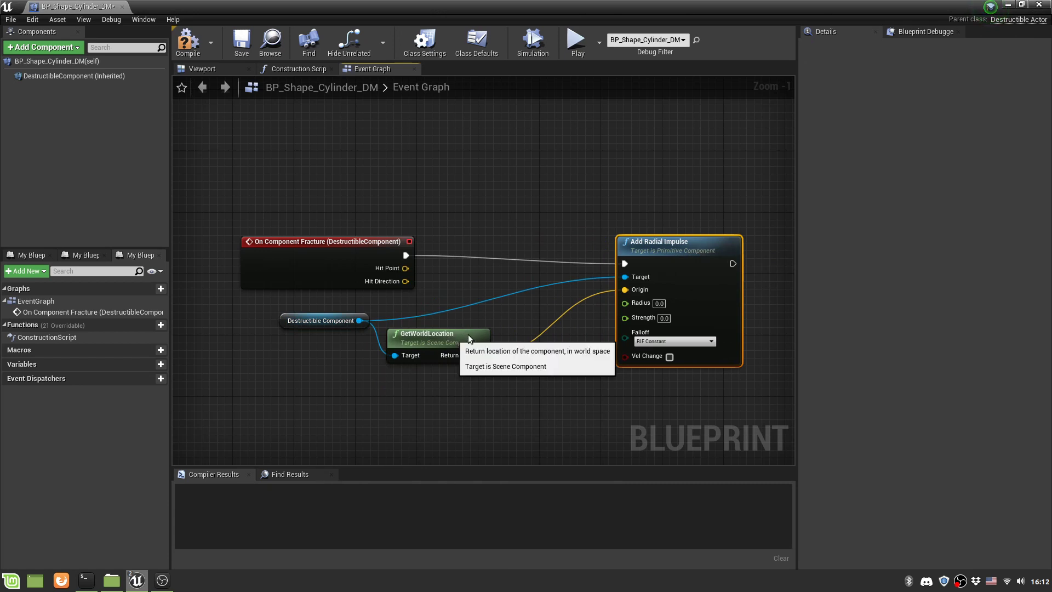
{"action": "left_click_drag", "start_coordinate": [468, 339], "coordinate": [522, 331]}
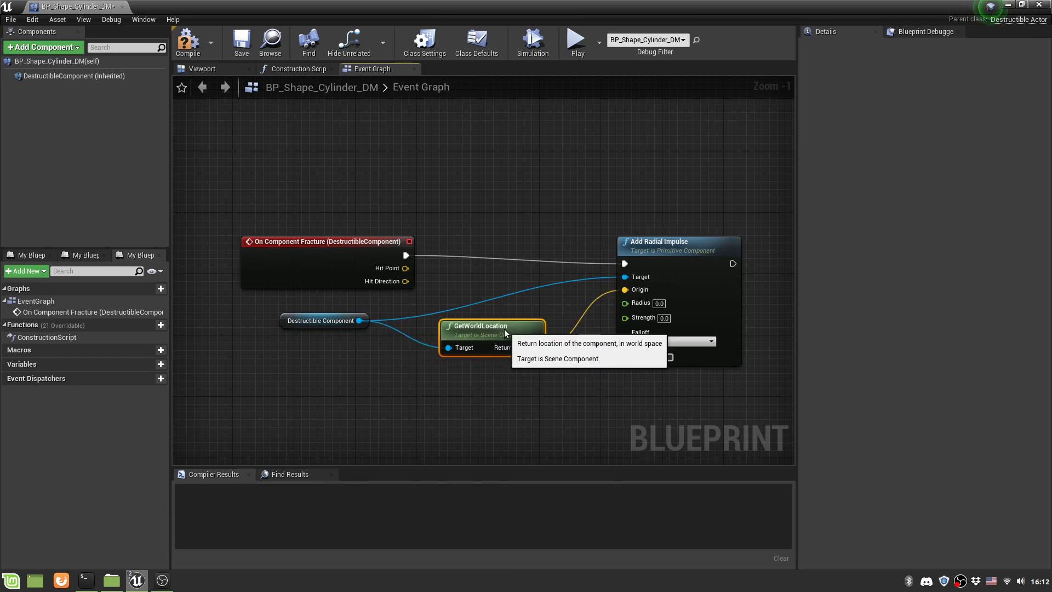
Step: Set the Add Radial Impulse Strength to 10000 and Radius to 100
{"action": "left_click", "coordinate": [662, 320]}
{"action": "type", "text": "10"}
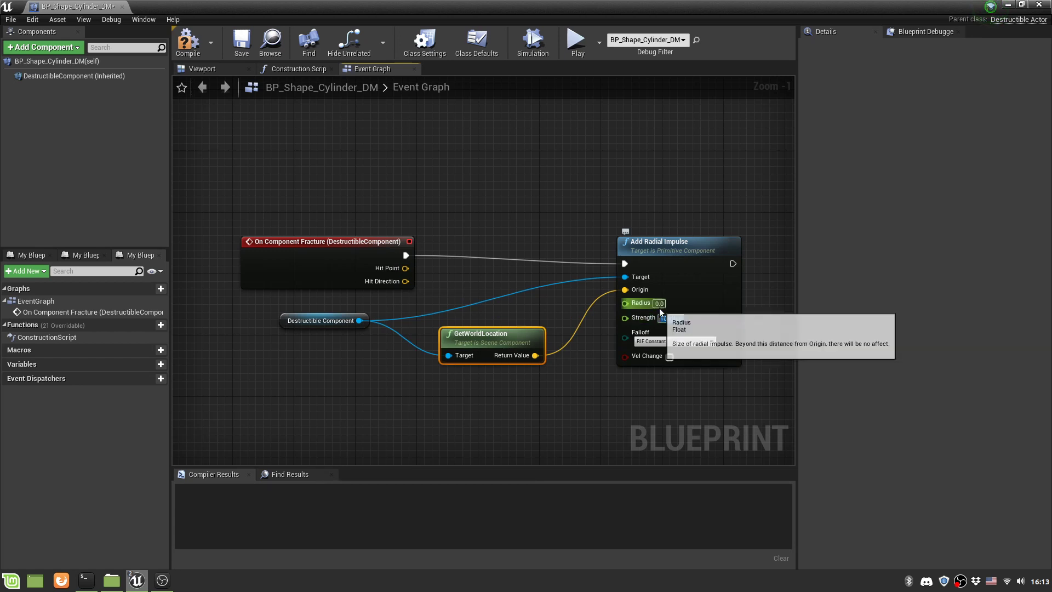
{"action": "left_click", "coordinate": [659, 303]}
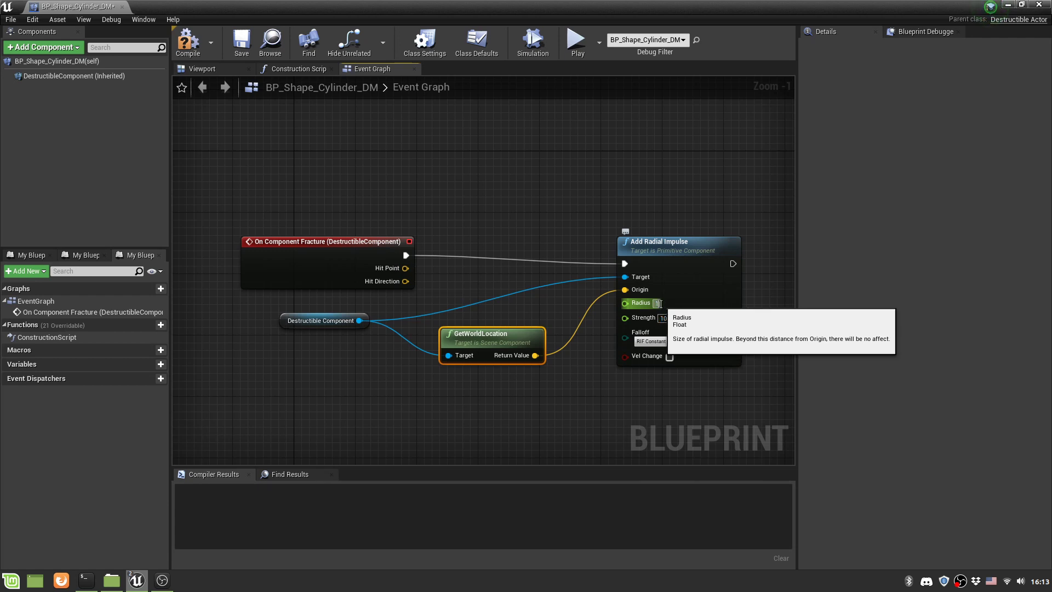
{"action": "left_click", "coordinate": [662, 193]}
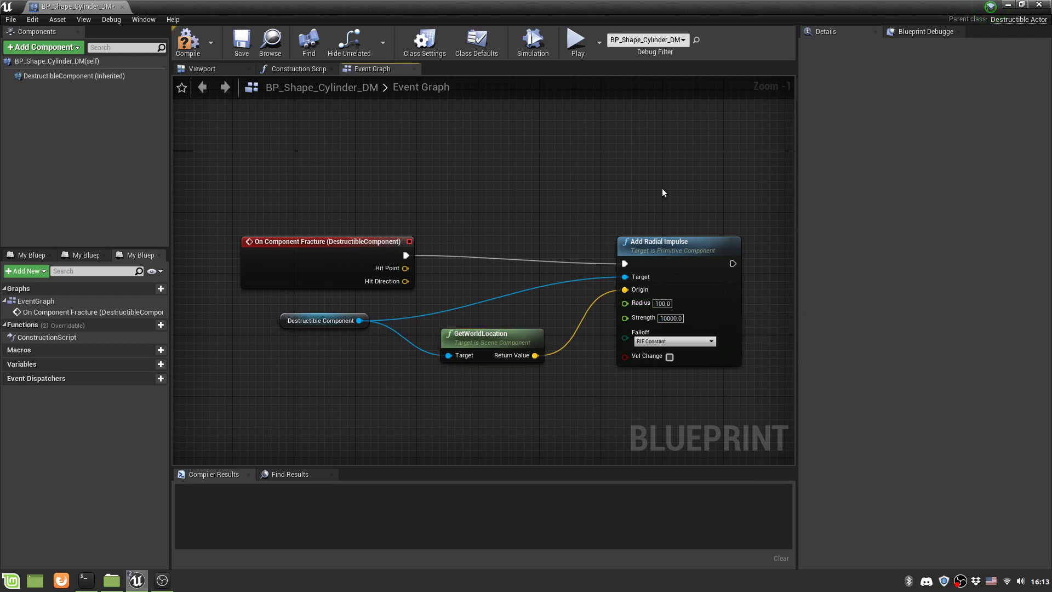
Step: Save and compile BP_Shape_Cylinder_DM, and dock its editor beside the Shape_Cylinder_DM tab in the main window
{"action": "key", "text": "ctrl+s"}
{"action": "left_click", "coordinate": [188, 53]}
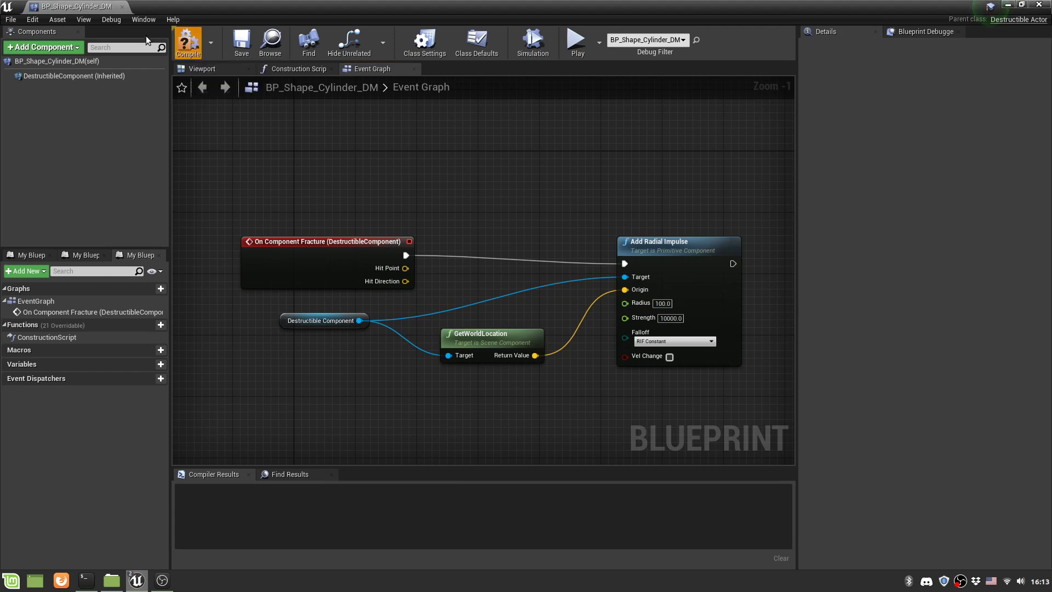
{"action": "left_click_drag", "start_coordinate": [91, 6], "coordinate": [288, 11]}
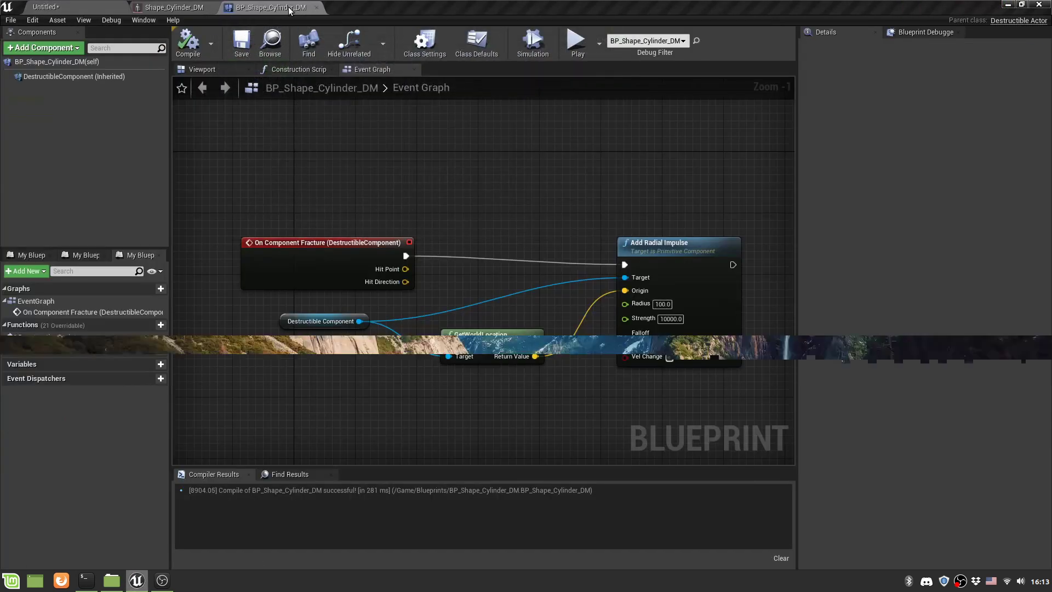
Step: Play-test the level to watch the cylinder fracture under the radial impulse, and stop the simulation
{"action": "left_click", "coordinate": [104, 11]}
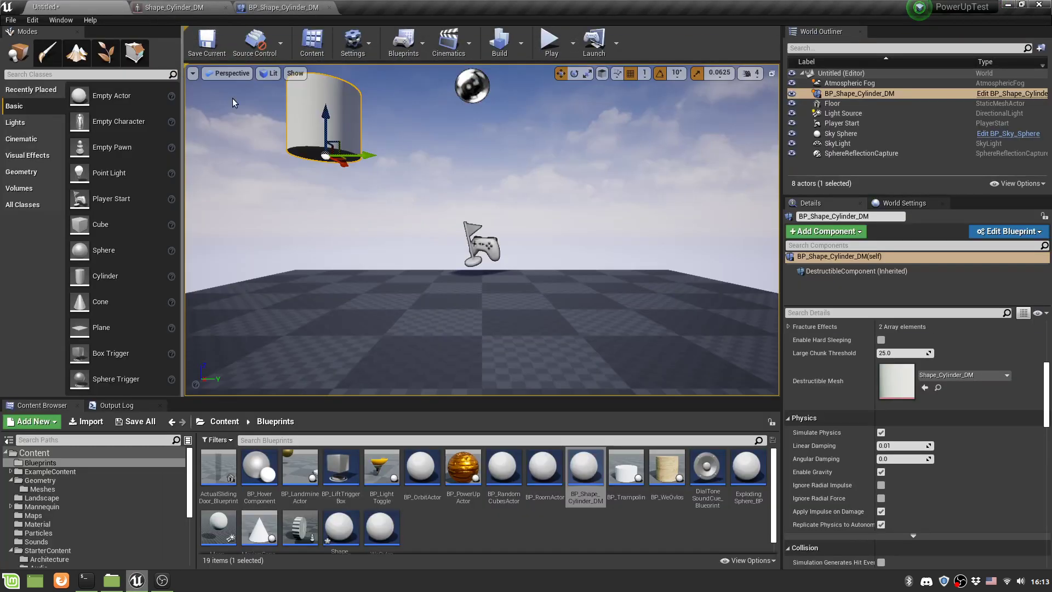
{"action": "left_click", "coordinate": [551, 47]}
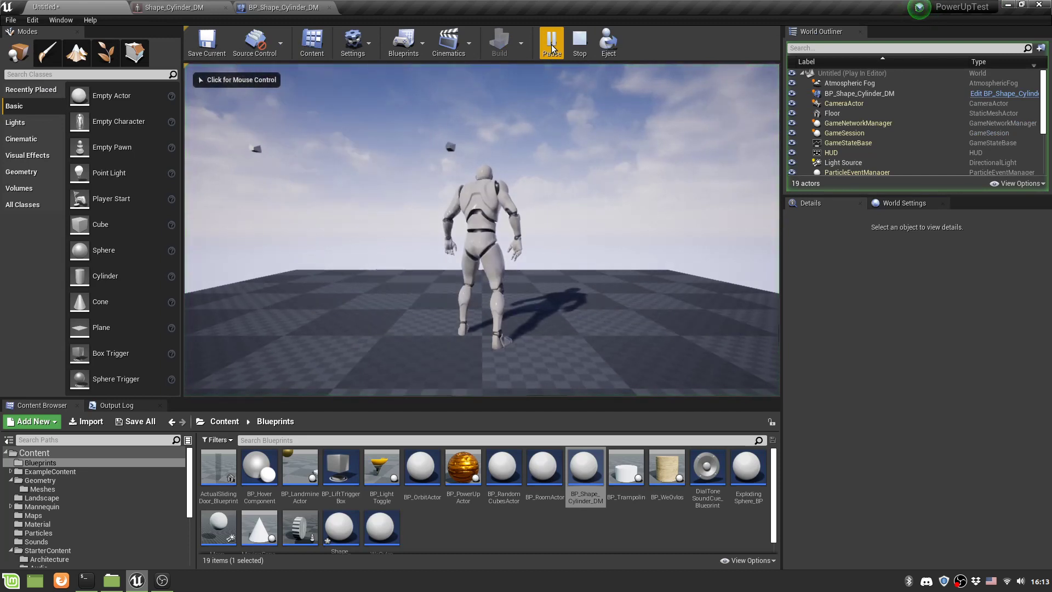
{"action": "left_click", "coordinate": [579, 48]}
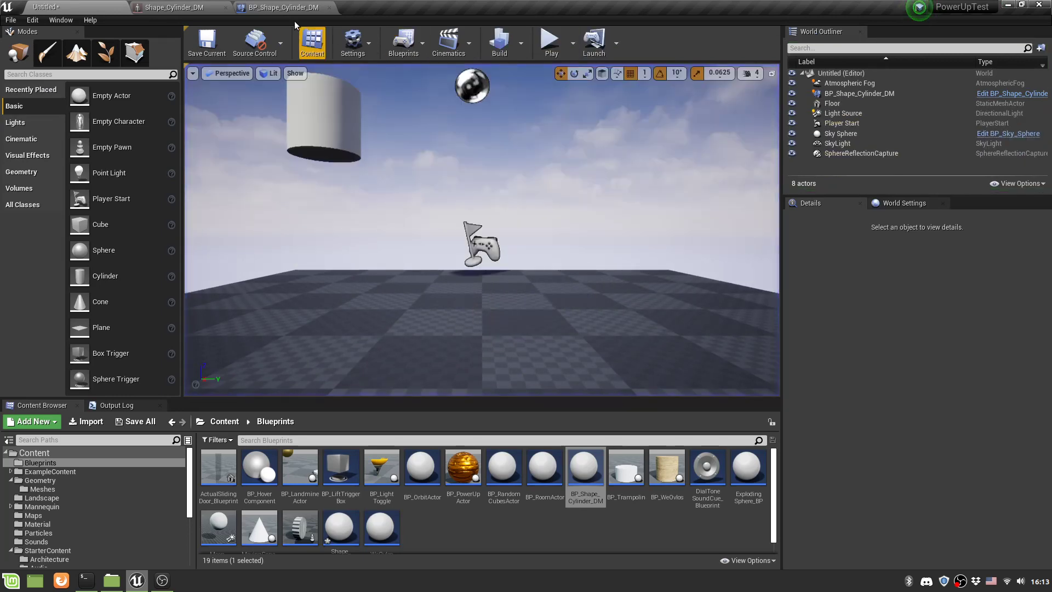
Step: Set the Add Radial Impulse Strength to 2000 in BP_Shape_Cylinder_DM and compile the Blueprint
{"action": "left_click", "coordinate": [284, 8]}
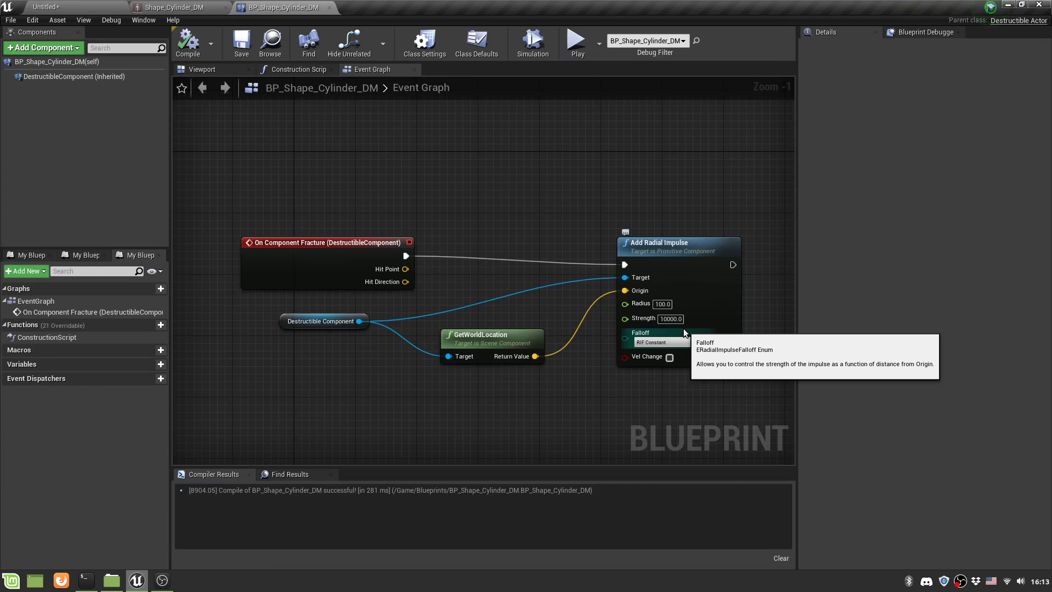
{"action": "left_click", "coordinate": [669, 320]}
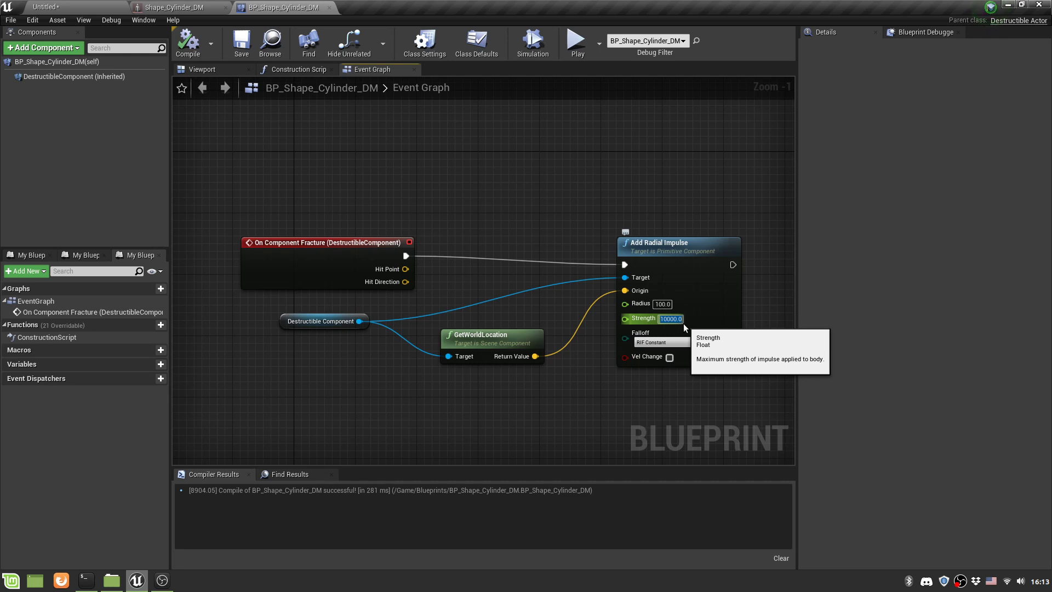
{"action": "type", "text": "2000"}
{"action": "key", "text": "Return"}
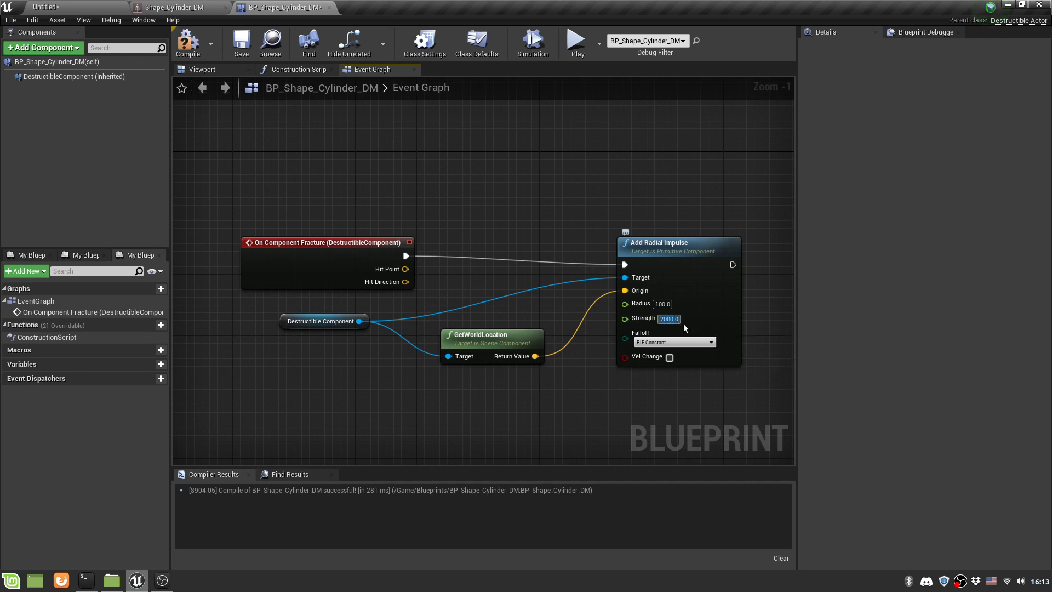
{"action": "left_click", "coordinate": [186, 50]}
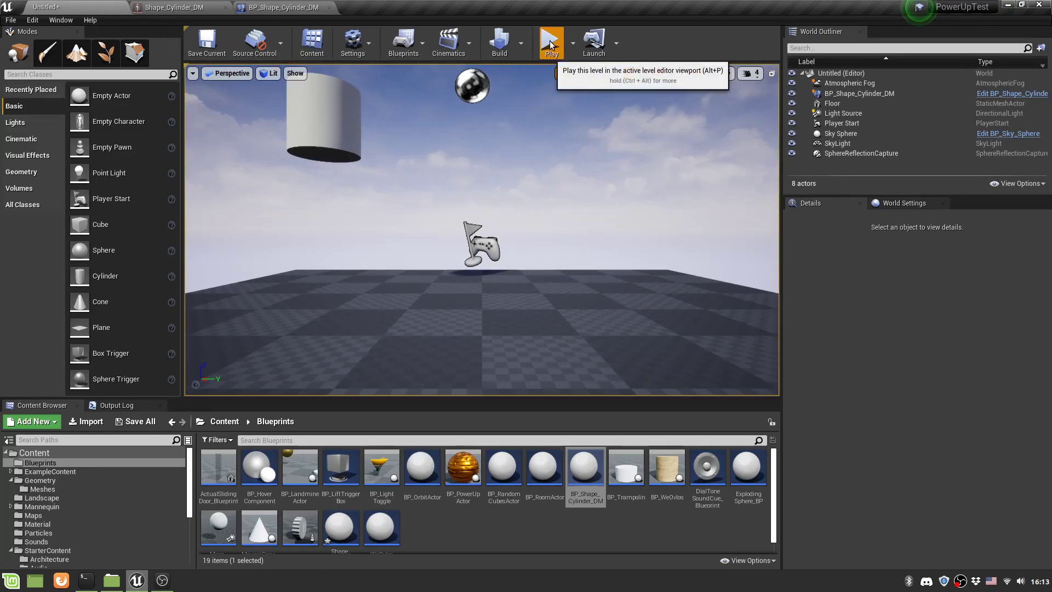
Step: Play the level again to check how the weaker impulse scatters the fragments, and stop playing
{"action": "left_click", "coordinate": [550, 45]}
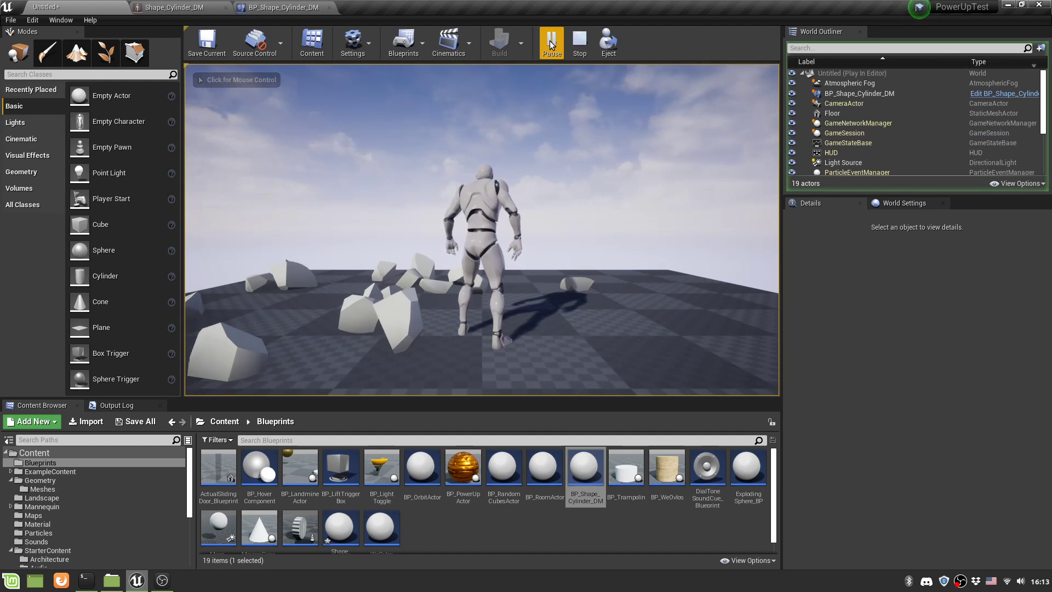
{"action": "left_click", "coordinate": [579, 50]}
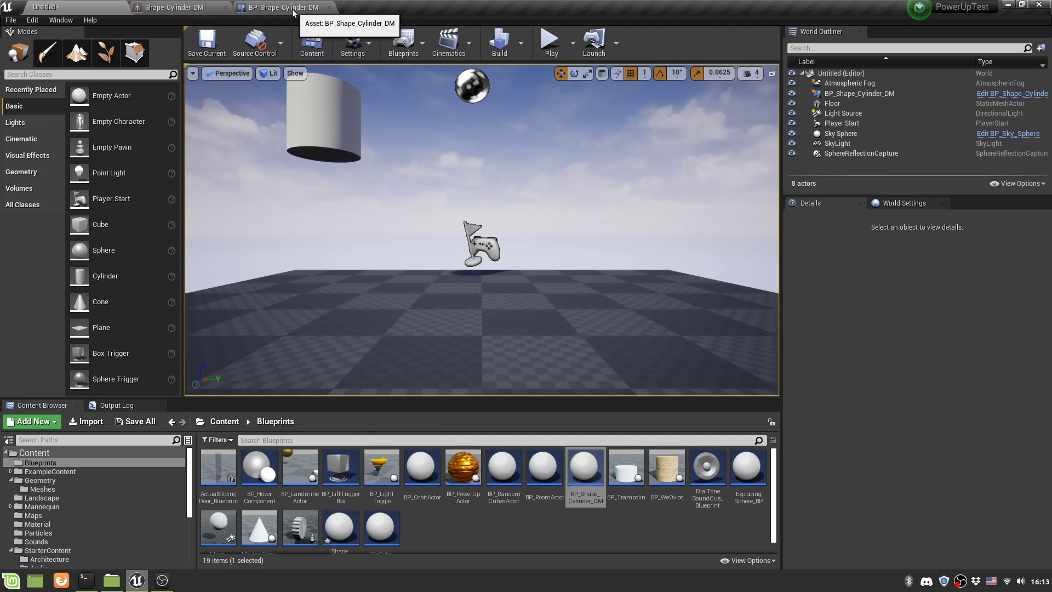
Step: Turn on Enable Debris and the Debris Timeout flag for the Shape_Cylinder_DM destructible mesh, and save it
{"action": "left_click", "coordinate": [189, 8]}
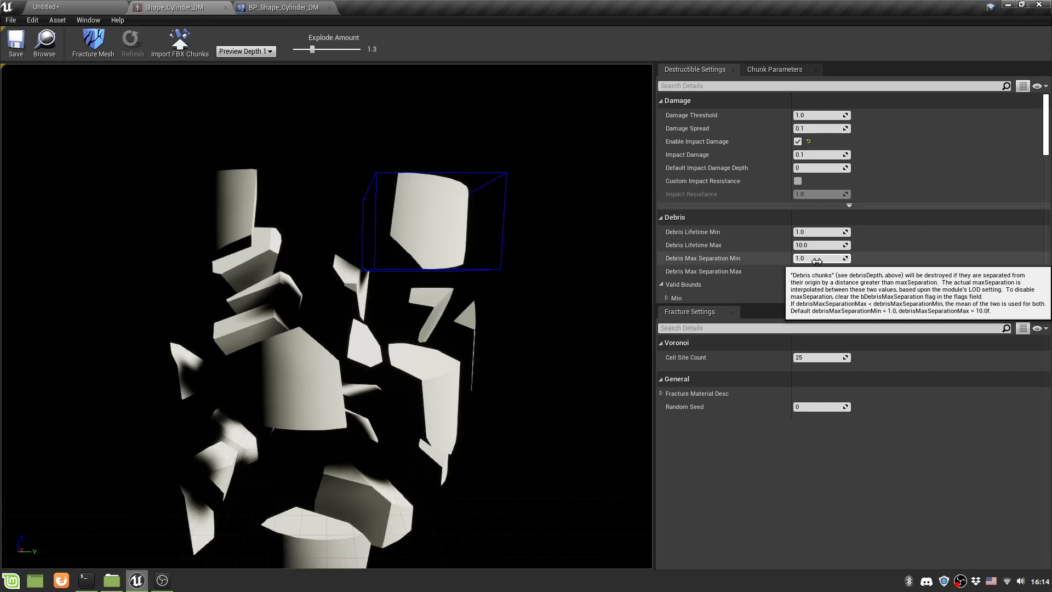
{"action": "scroll", "coordinate": [787, 213], "scroll_direction": "down", "scroll_amount": 5}
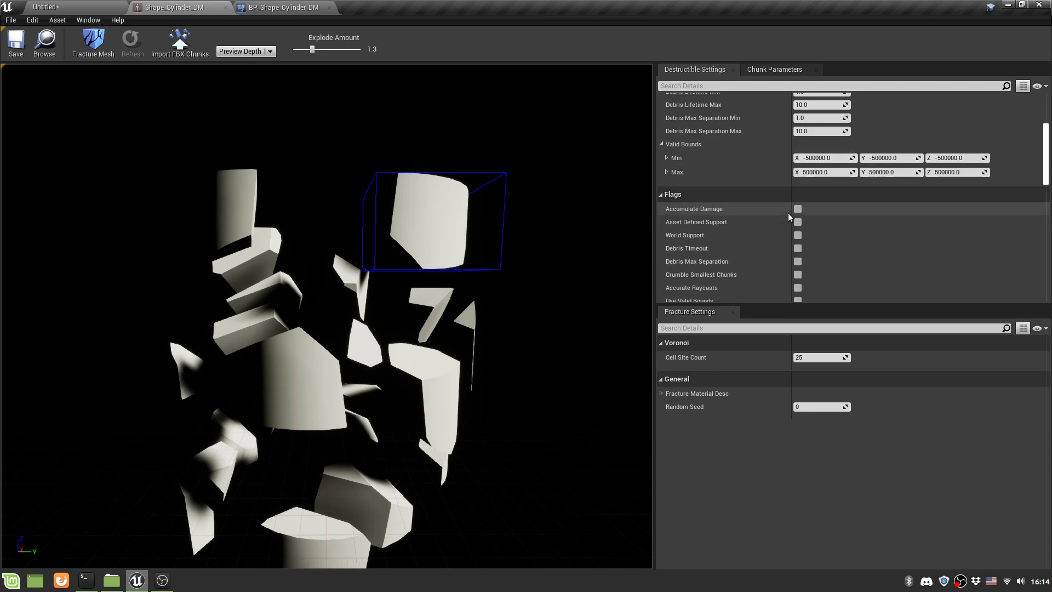
{"action": "scroll", "coordinate": [788, 212], "scroll_direction": "down", "scroll_amount": 5}
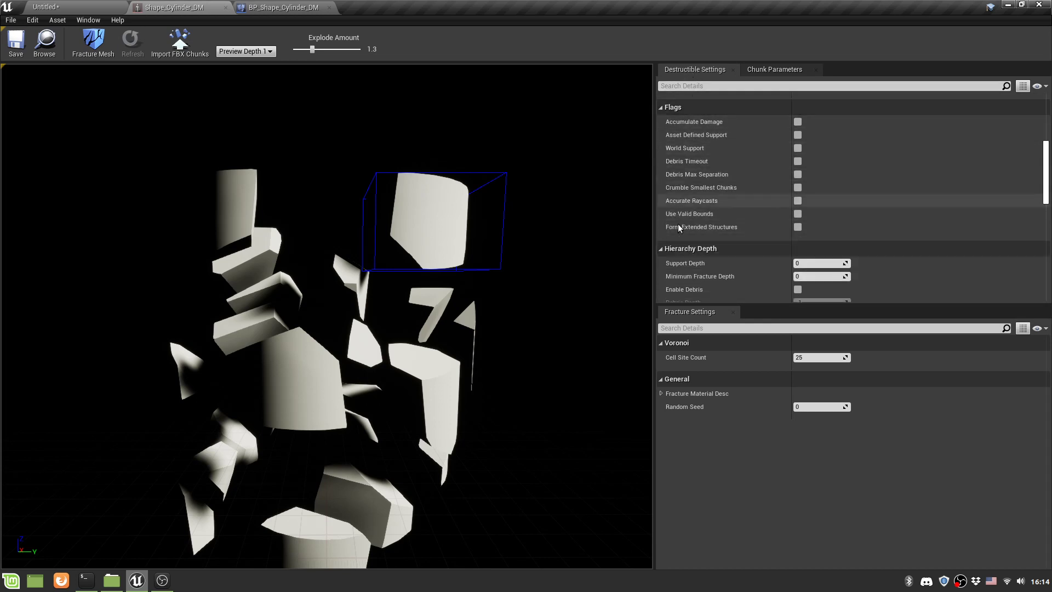
{"action": "scroll", "coordinate": [783, 235], "scroll_direction": "down", "scroll_amount": 4}
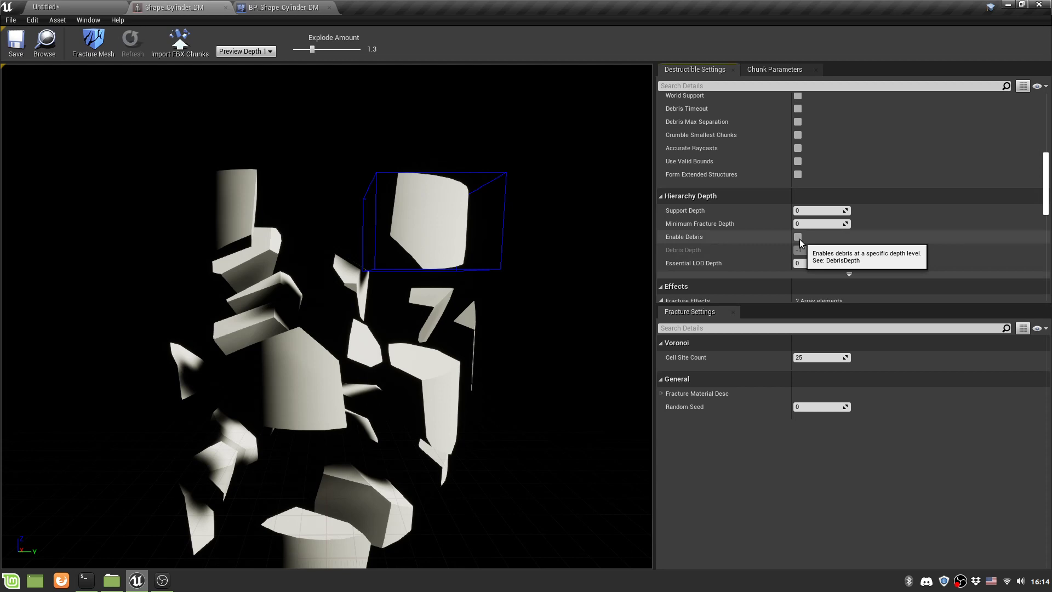
{"action": "left_click", "coordinate": [798, 237]}
{"action": "scroll", "coordinate": [899, 231], "scroll_direction": "up", "scroll_amount": 5}
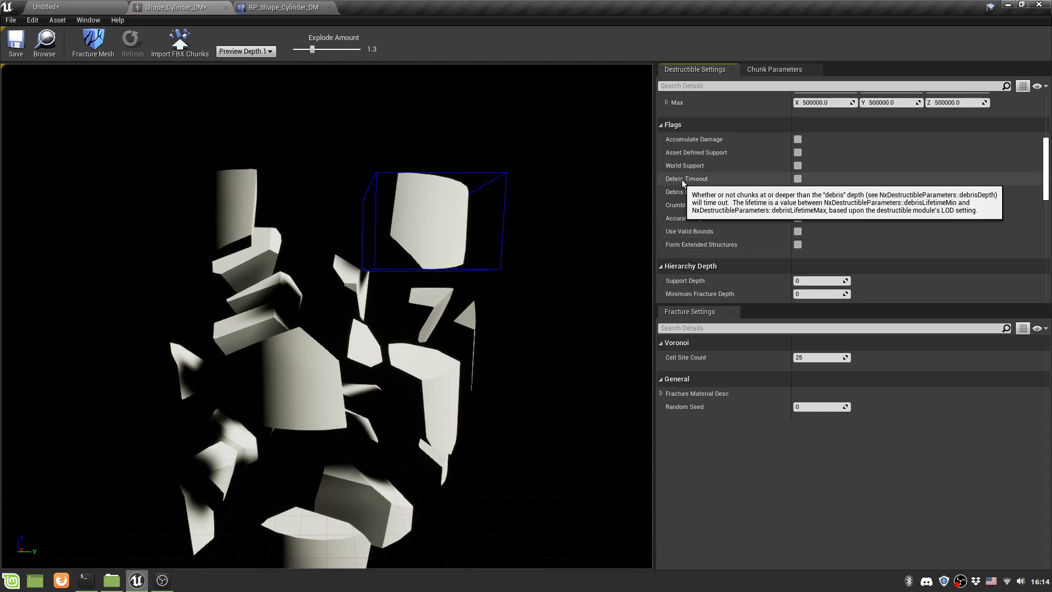
{"action": "left_click", "coordinate": [797, 180]}
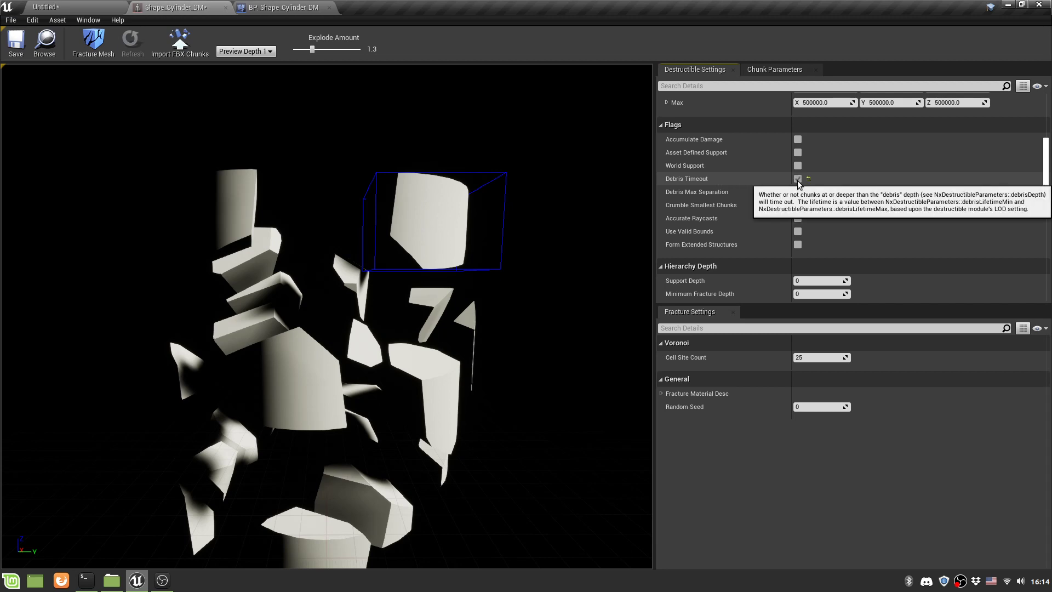
{"action": "scroll", "coordinate": [820, 181], "scroll_direction": "up", "scroll_amount": 4}
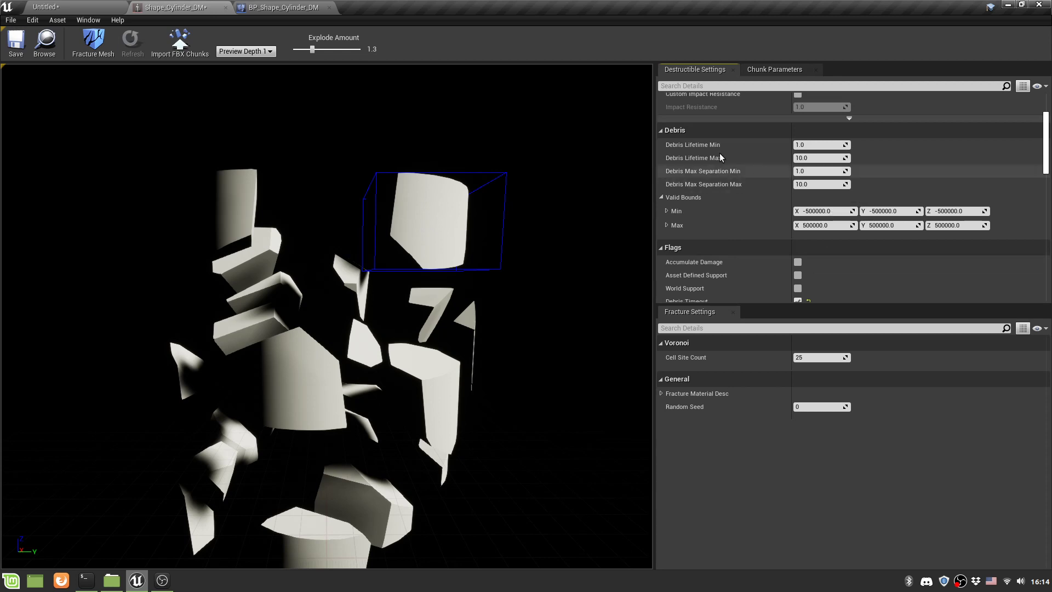
{"action": "mouse_move", "coordinate": [703, 148]}
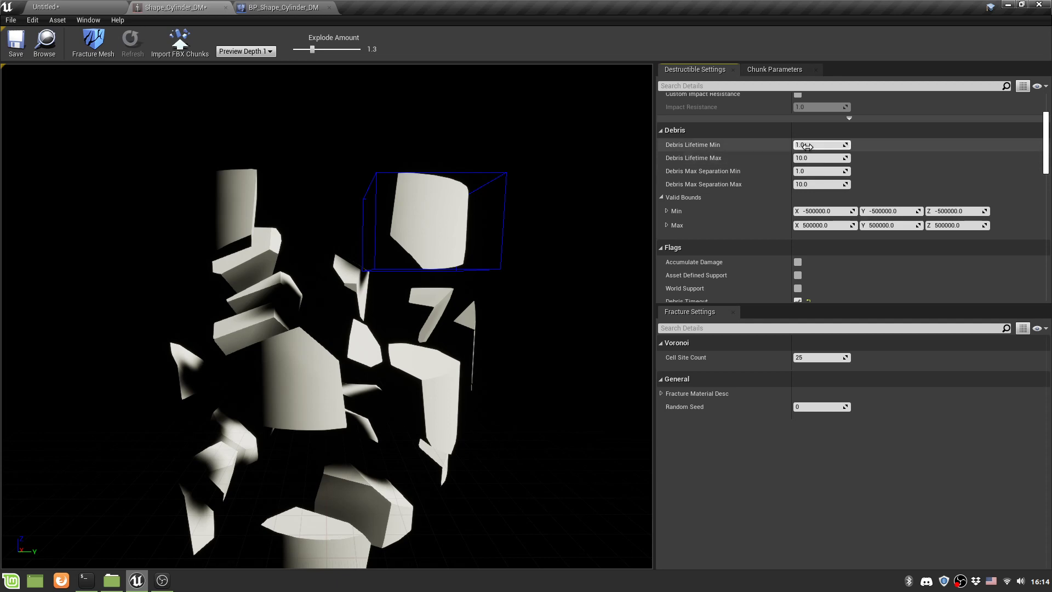
{"action": "mouse_move", "coordinate": [818, 146]}
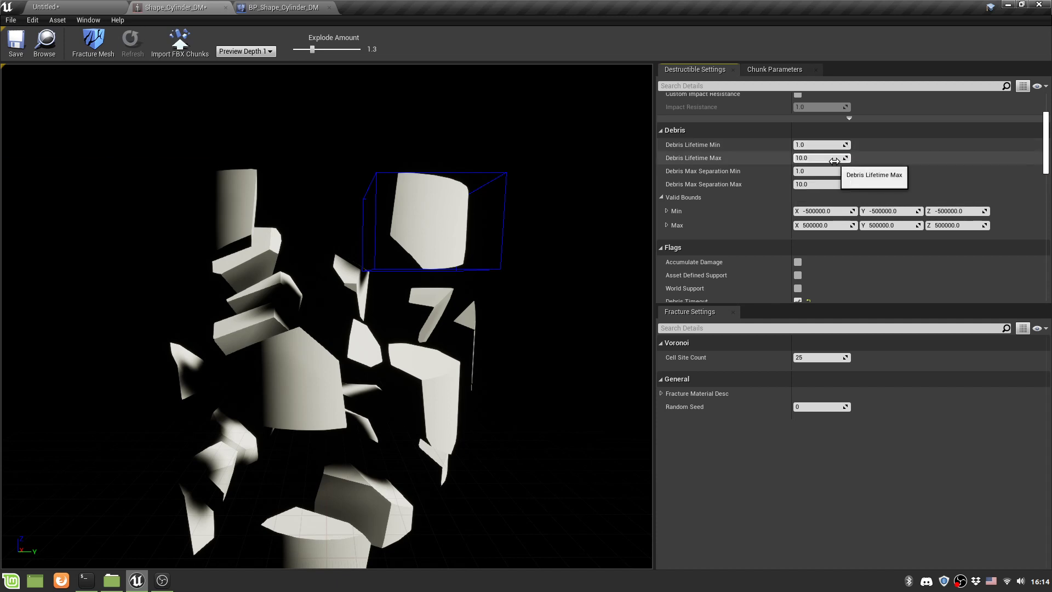
{"action": "left_click", "coordinate": [24, 40]}
Step: Play-test the level to check whether the cylinder's debris times out, and stop playing
{"action": "left_click", "coordinate": [71, 8]}
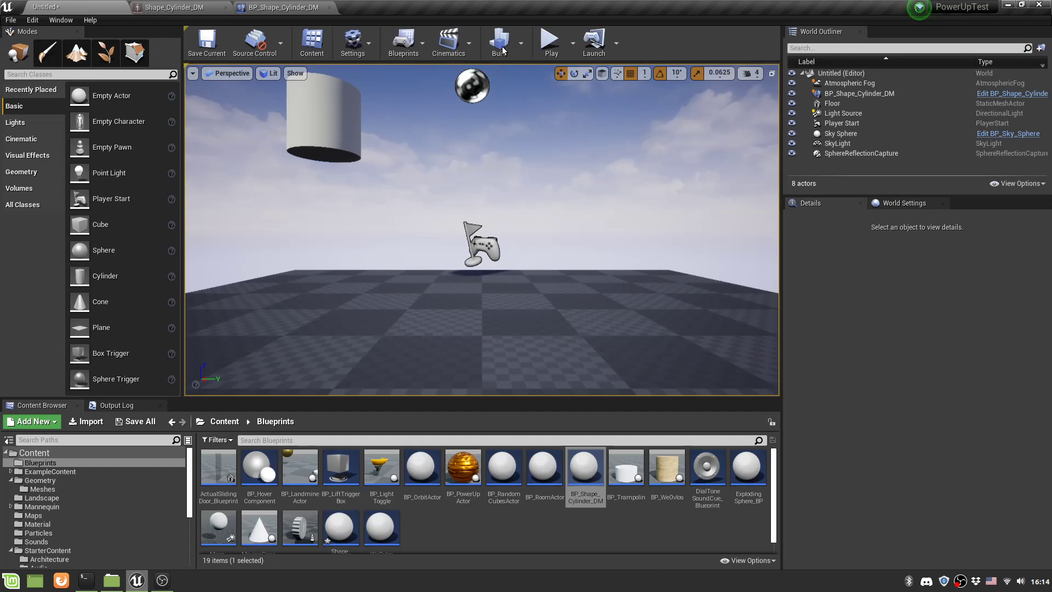
{"action": "left_click", "coordinate": [545, 49]}
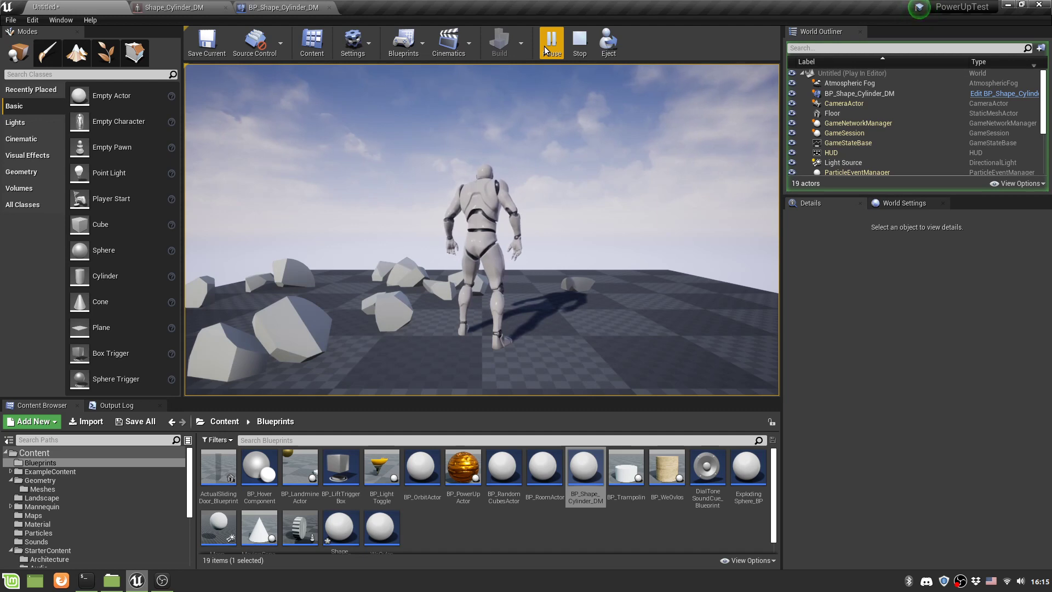
{"action": "left_click", "coordinate": [584, 51]}
Step: Set the Debris Lifetime Max of Shape_Cylinder_DM to 3
{"action": "left_click", "coordinate": [174, 7]}
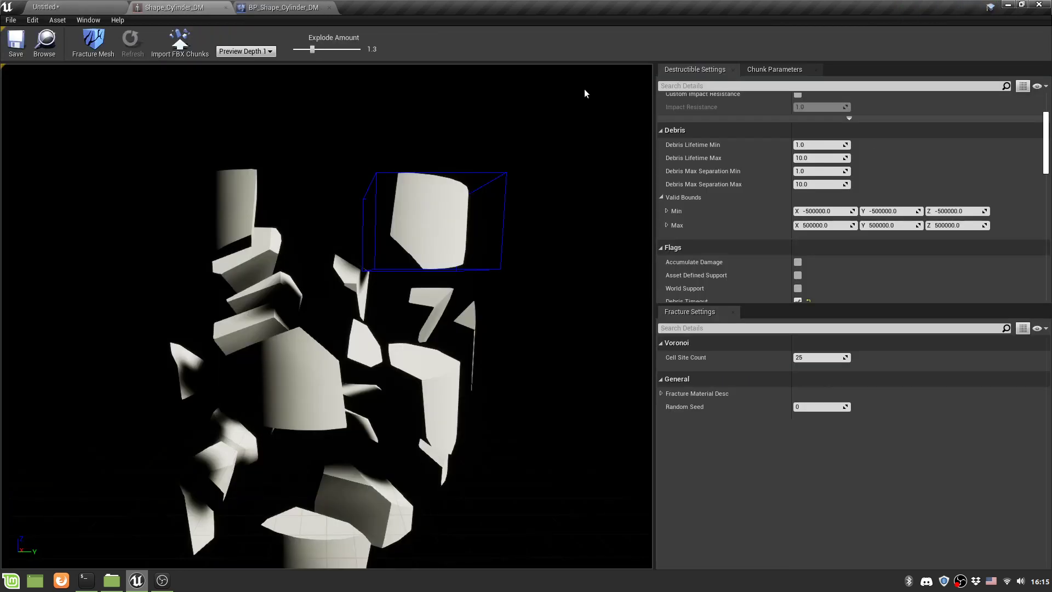
{"action": "left_click", "coordinate": [816, 157]}
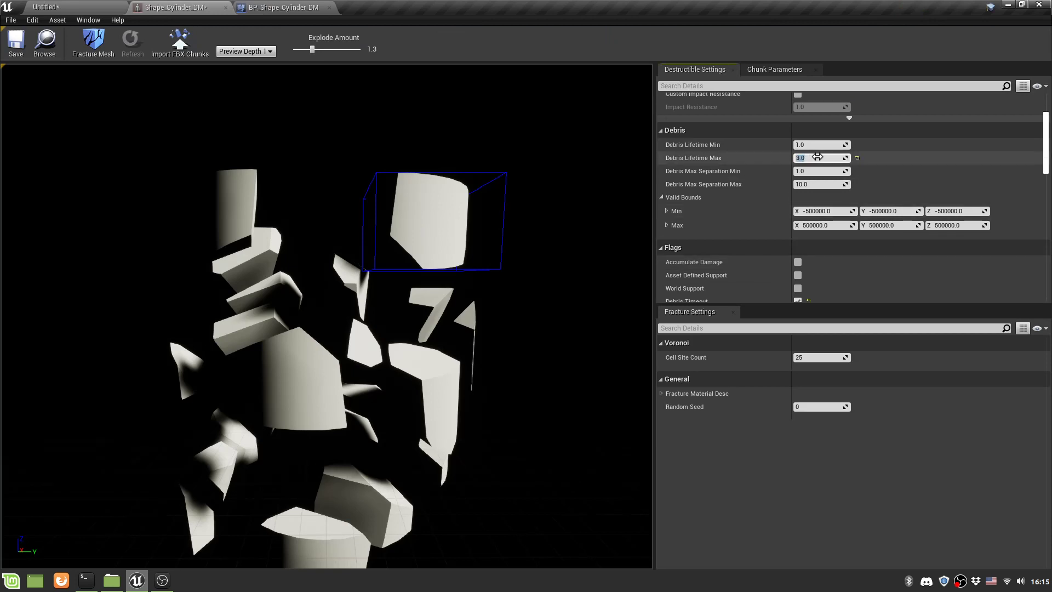
Step: Inspect the Debris Depth setting and compare the cylinder mesh at preview depths 0 and 1
{"action": "scroll", "coordinate": [867, 178], "scroll_direction": "down", "scroll_amount": 2}
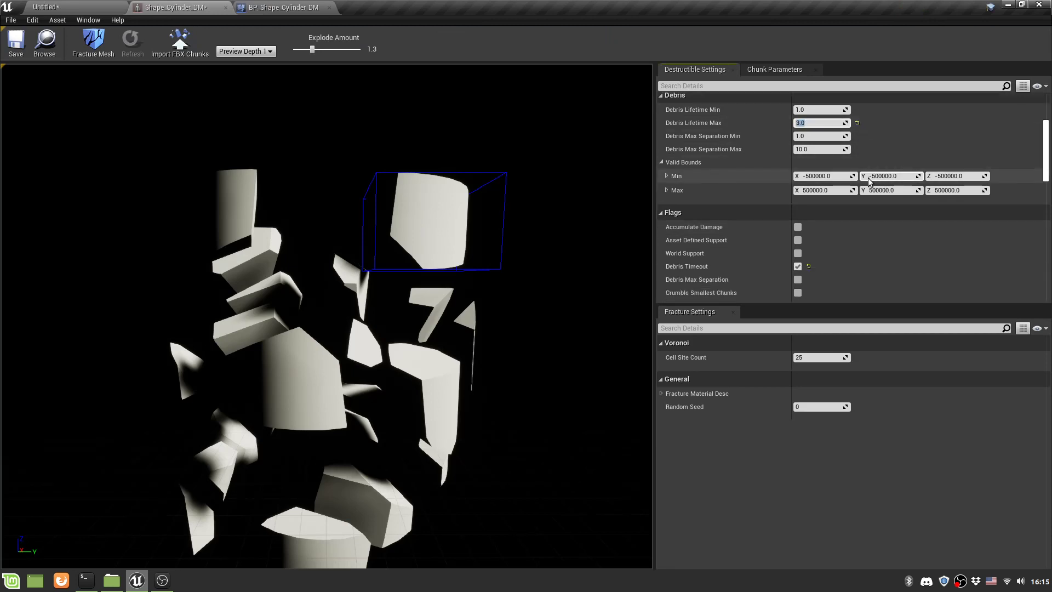
{"action": "scroll", "coordinate": [867, 178], "scroll_direction": "down", "scroll_amount": 4}
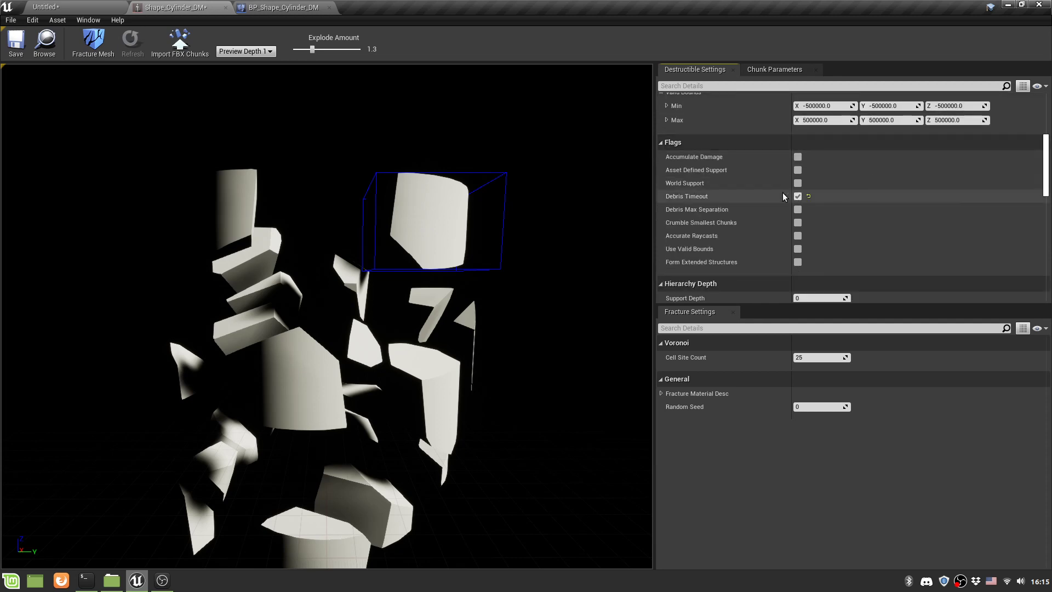
{"action": "scroll", "coordinate": [813, 201], "scroll_direction": "down", "scroll_amount": 6}
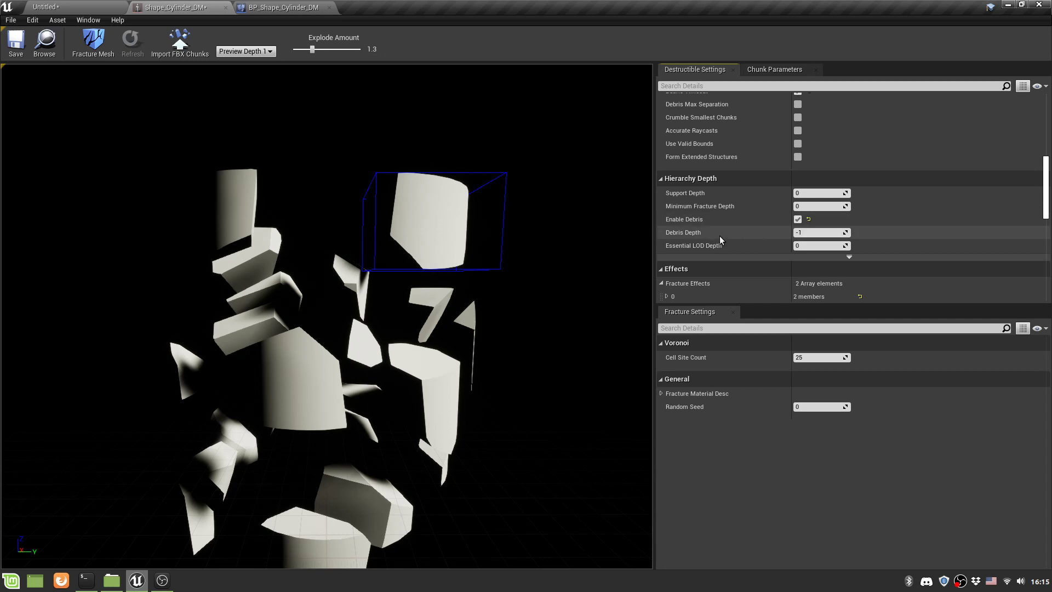
{"action": "left_click", "coordinate": [804, 234]}
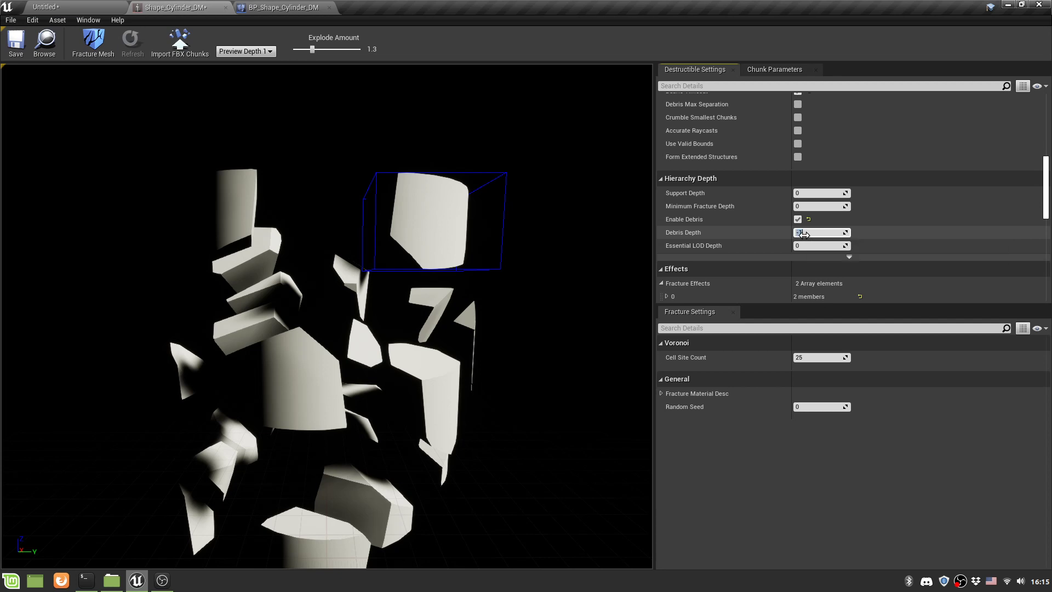
{"action": "left_click", "coordinate": [253, 51]}
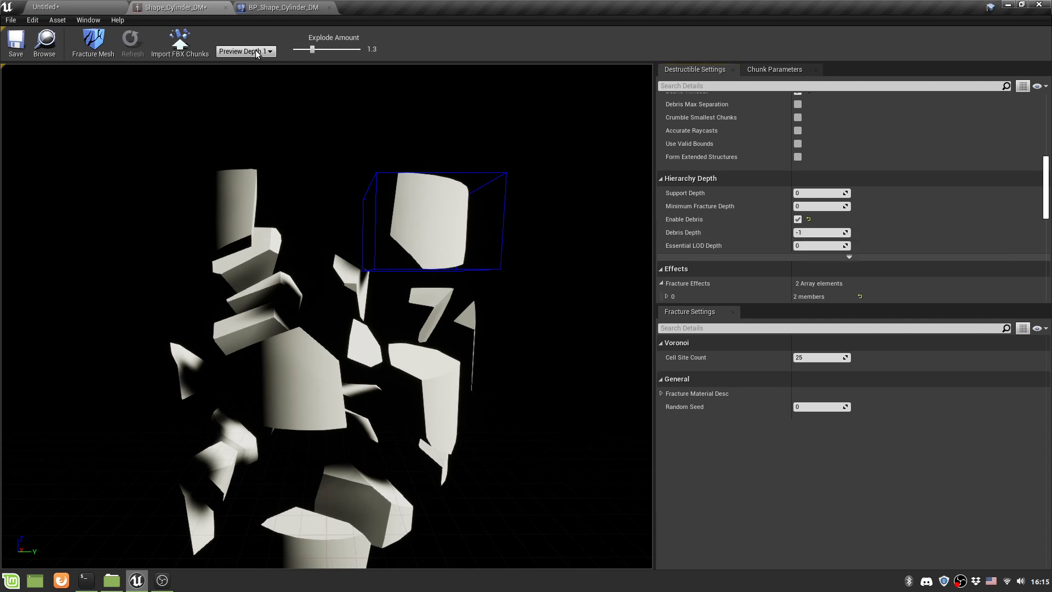
{"action": "left_click", "coordinate": [251, 61]}
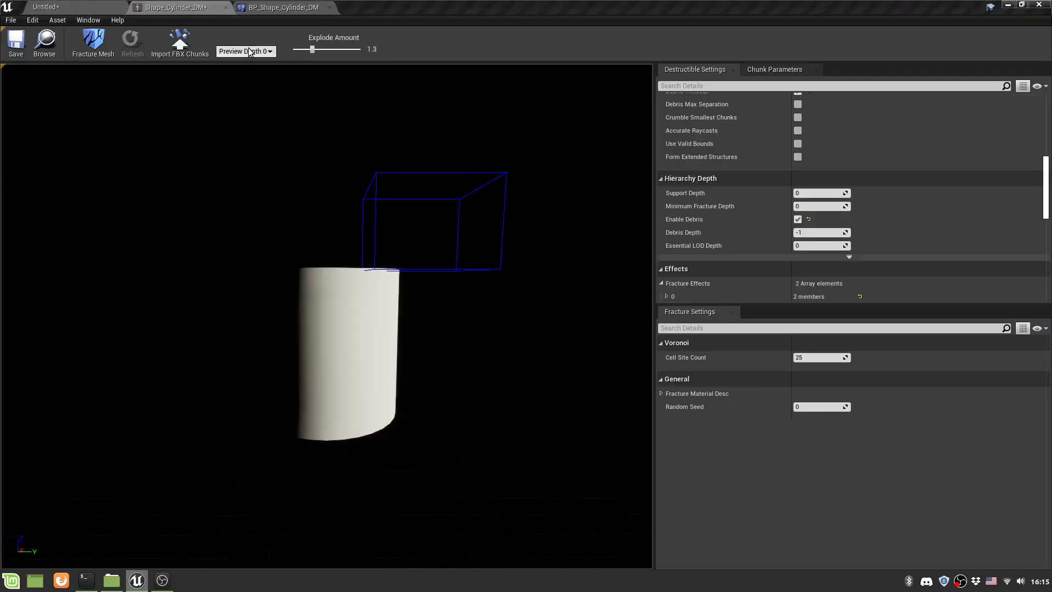
{"action": "left_click", "coordinate": [249, 51]}
{"action": "left_click", "coordinate": [245, 67]}
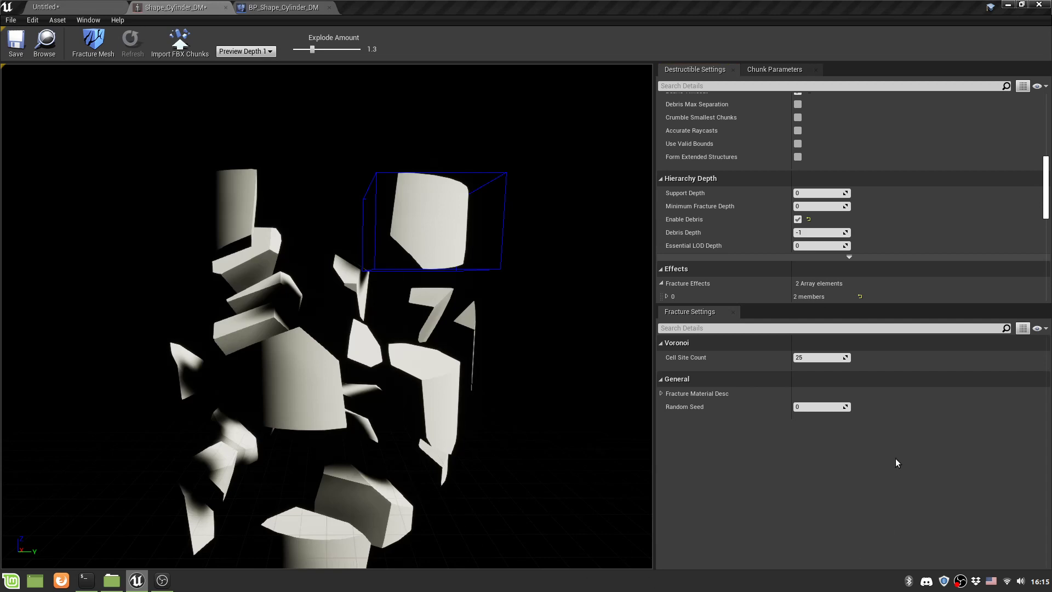
Step: Set the Debris Depth of Shape_Cylinder_DM to 1 and save the mesh
{"action": "left_click", "coordinate": [817, 232]}
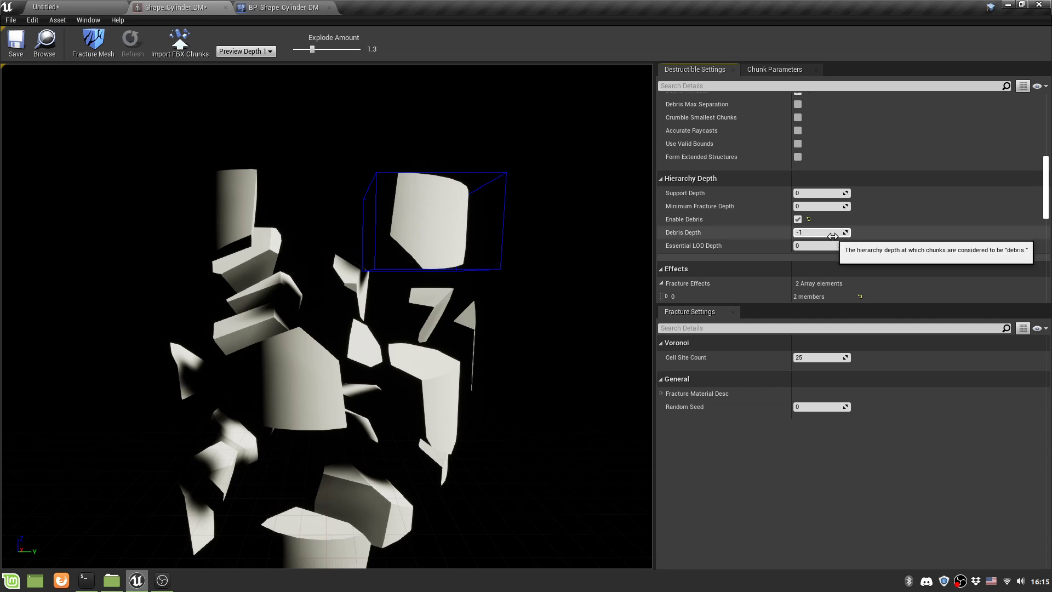
{"action": "left_click", "coordinate": [820, 231]}
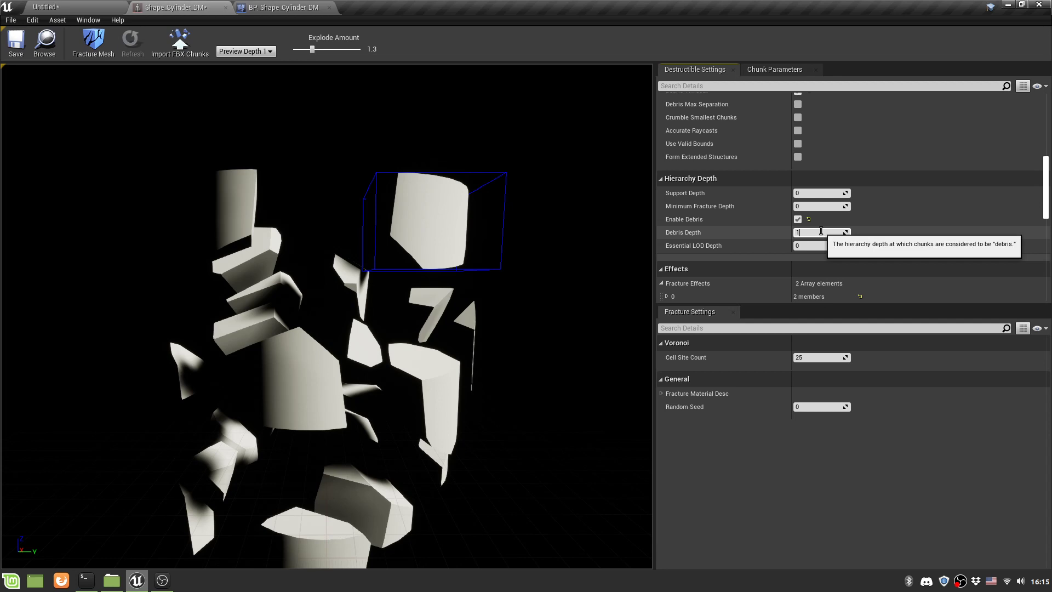
{"action": "left_click", "coordinate": [16, 44]}
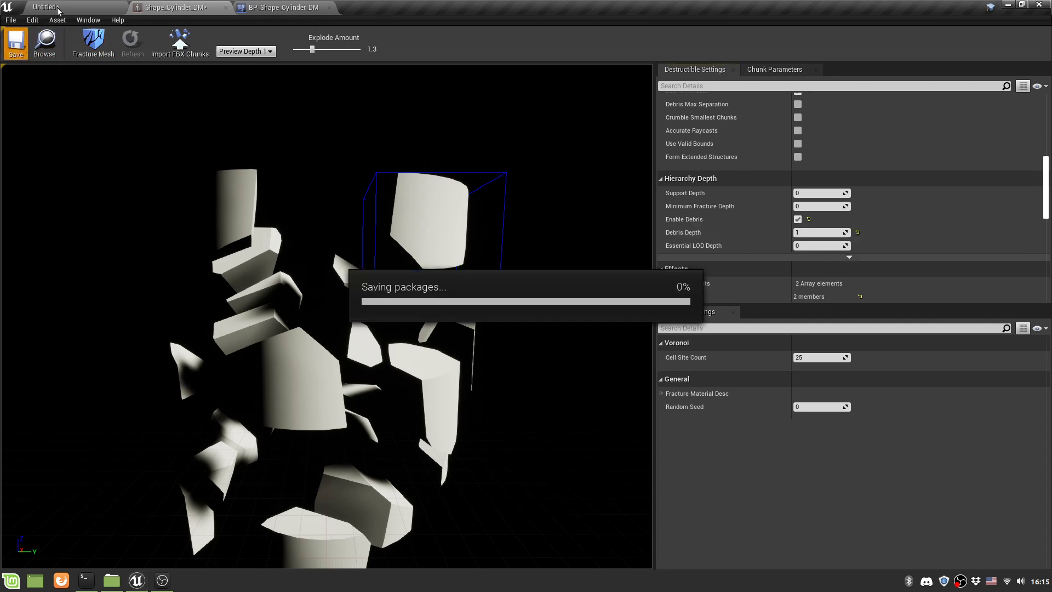
Step: Play the level to verify the fractured pieces vanish with the new debris depth and lifetime, and stop playing
{"action": "left_click", "coordinate": [61, 8]}
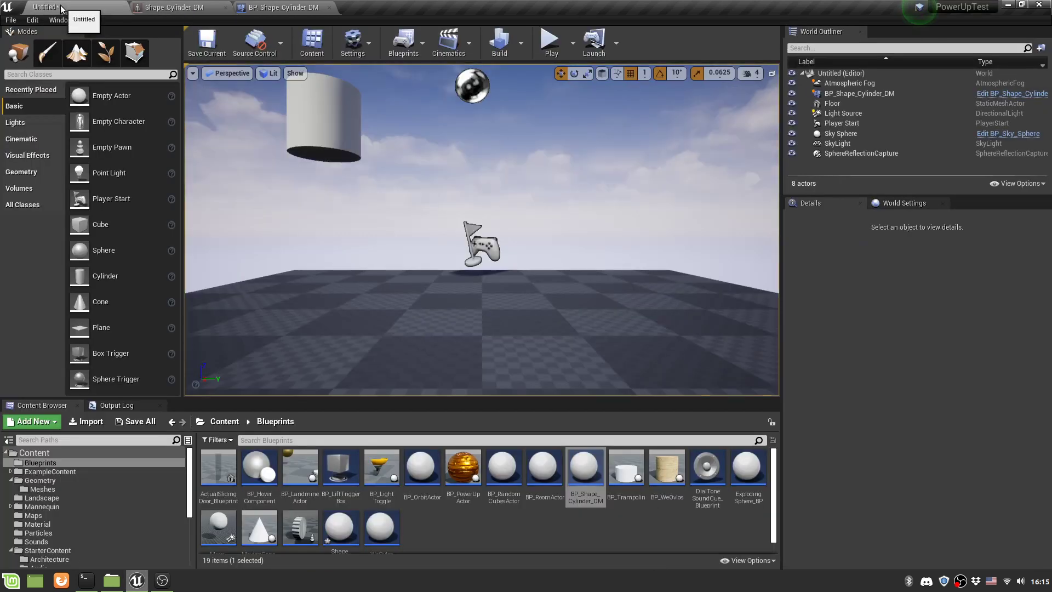
{"action": "left_click", "coordinate": [550, 43]}
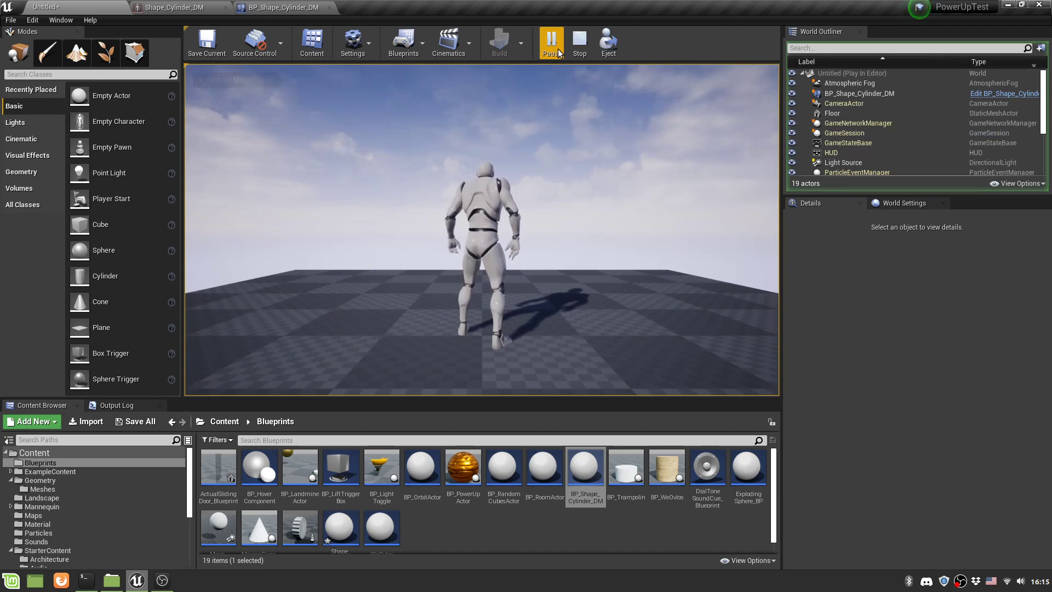
{"action": "left_click", "coordinate": [579, 43]}
{"action": "left_click", "coordinate": [282, 7]}
{"action": "left_click", "coordinate": [175, 7]}
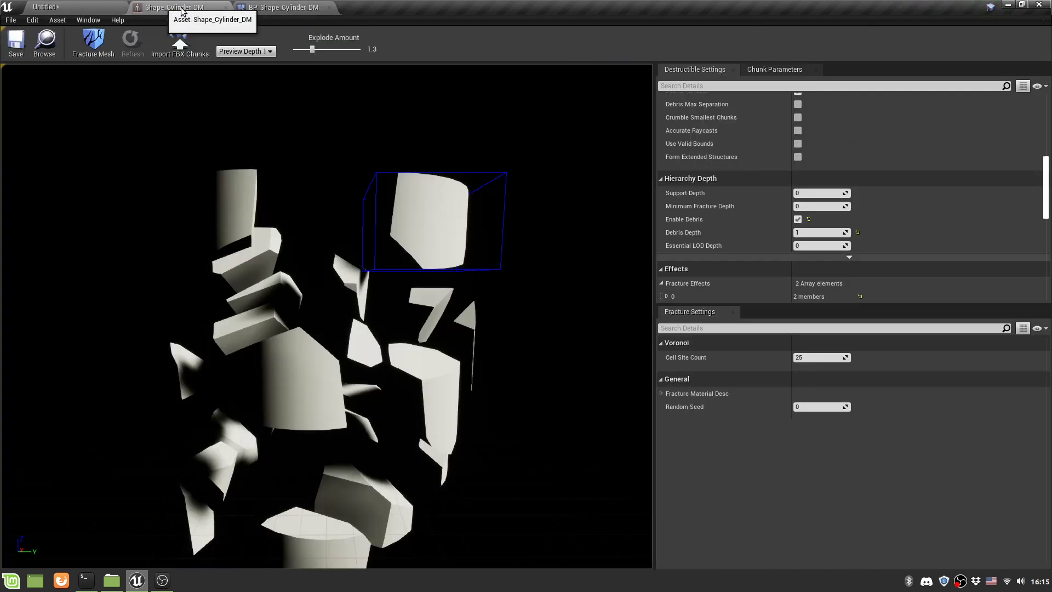
{"action": "left_click", "coordinate": [277, 7]}
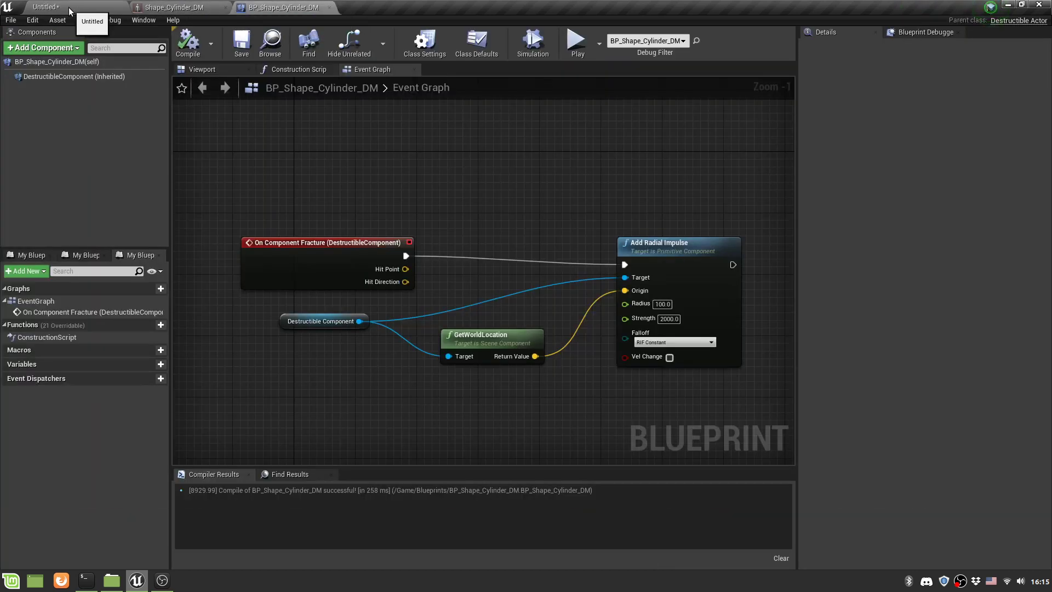
{"action": "left_click", "coordinate": [68, 7]}
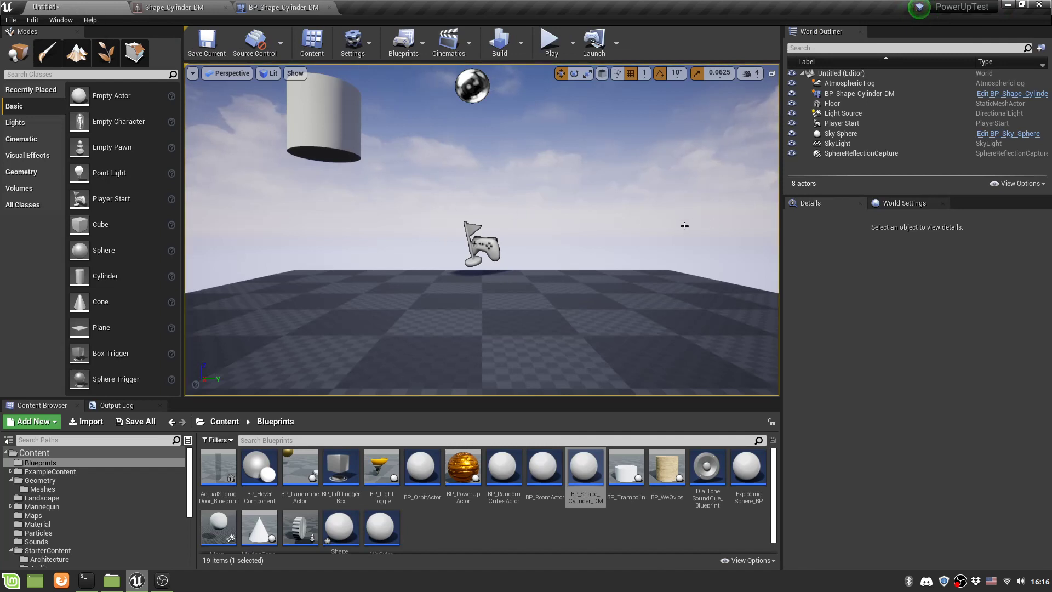